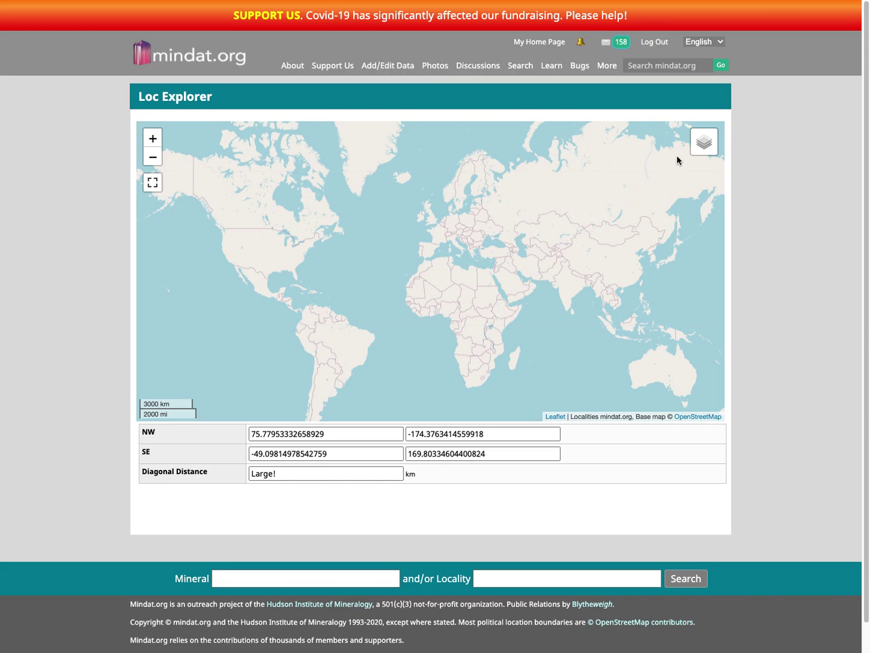
# - Zoom from the world view in to frame Ireland and northern England (784.47 km diagonal)
pyautogui.click(703, 150)
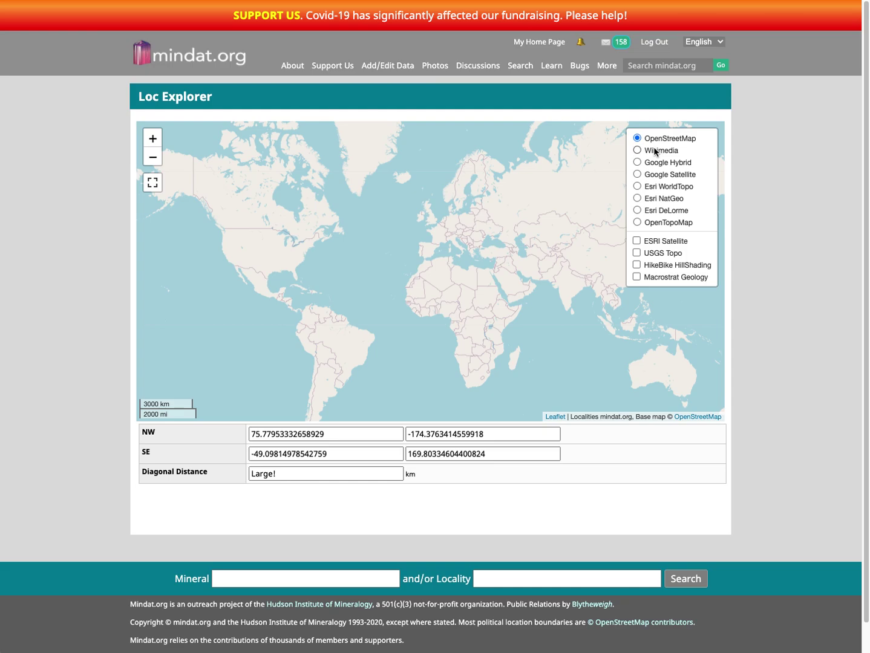
pyautogui.moveTo(704, 145)
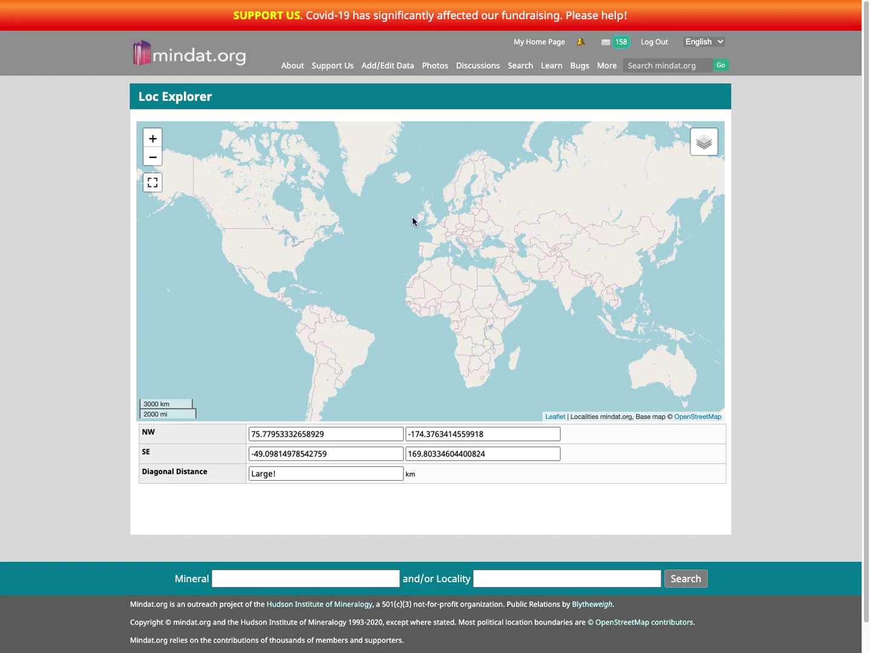
pyautogui.scroll(2, 412, 222)
pyautogui.scroll(3, 443, 198)
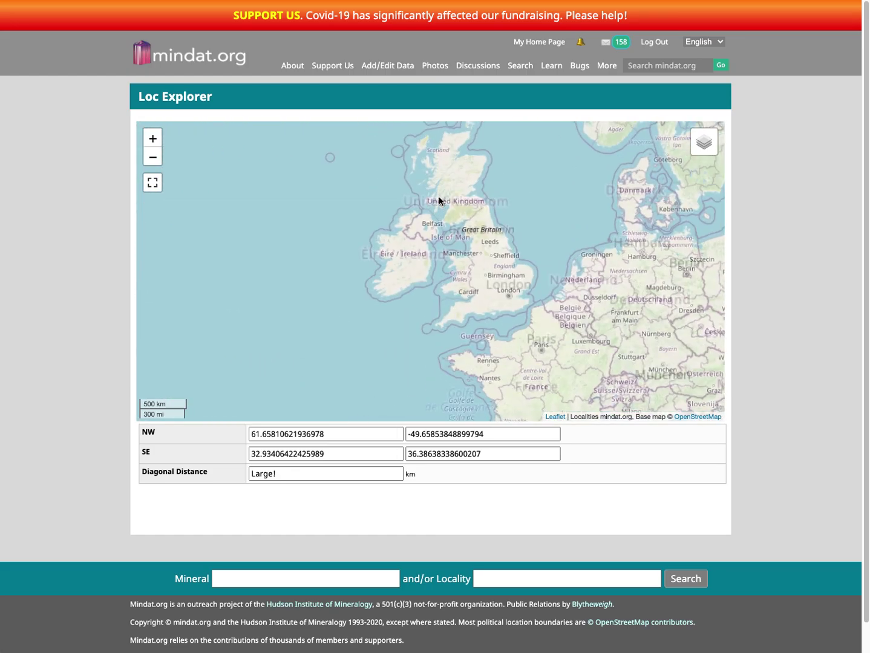
pyautogui.scroll(2, 456, 230)
pyautogui.scroll(1, 463, 236)
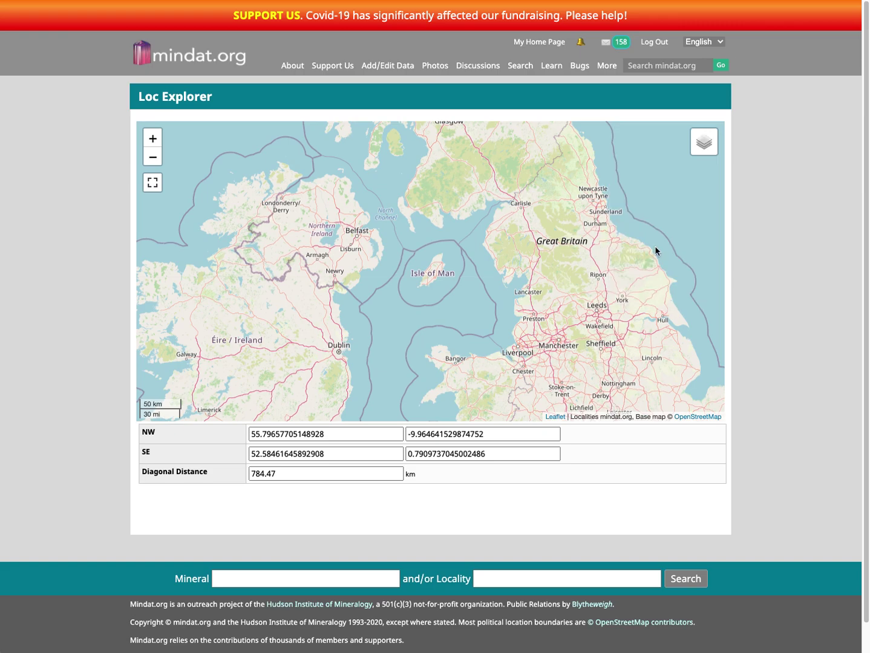
# - Turn on the Ordnance Survey (UK) overlay and zoom in on the Drigg coast
pyautogui.click(617, 275)
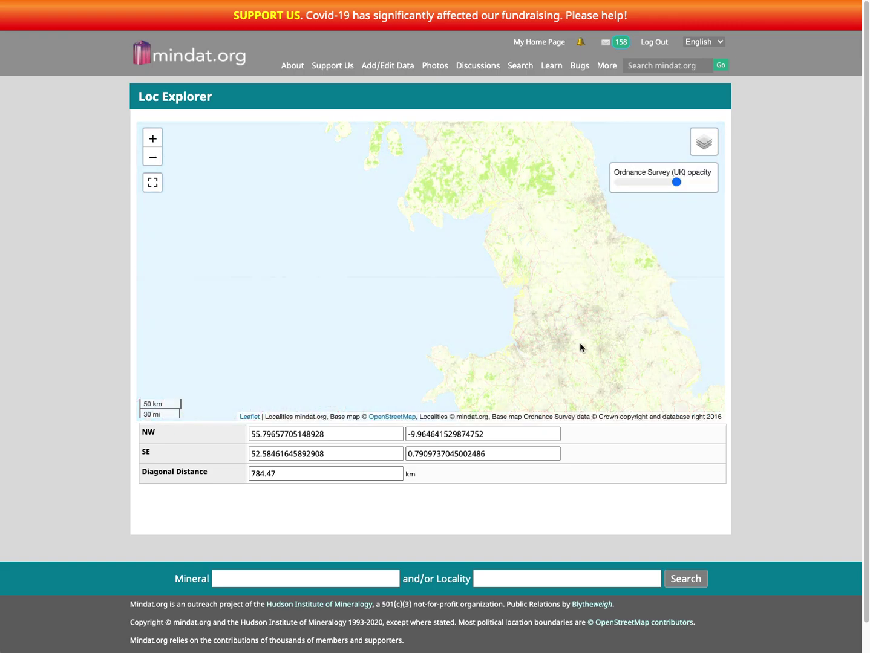
pyautogui.scroll(3, 517, 263)
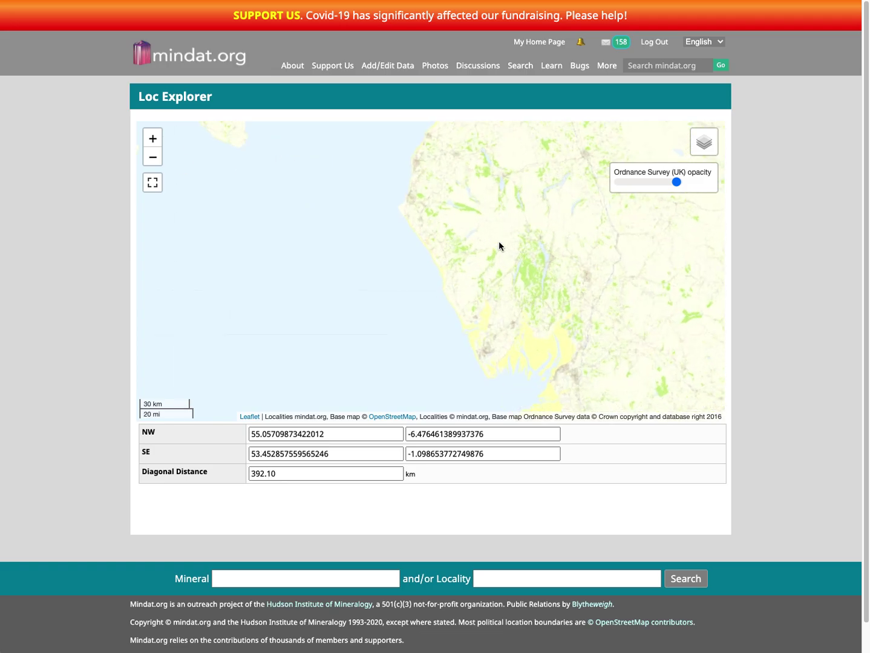
pyautogui.scroll(2, 494, 251)
pyautogui.moveTo(402, 300); pyautogui.dragTo(640, 305)
pyautogui.scroll(1, 284, 331)
pyautogui.moveTo(373, 321); pyautogui.dragTo(407, 311)
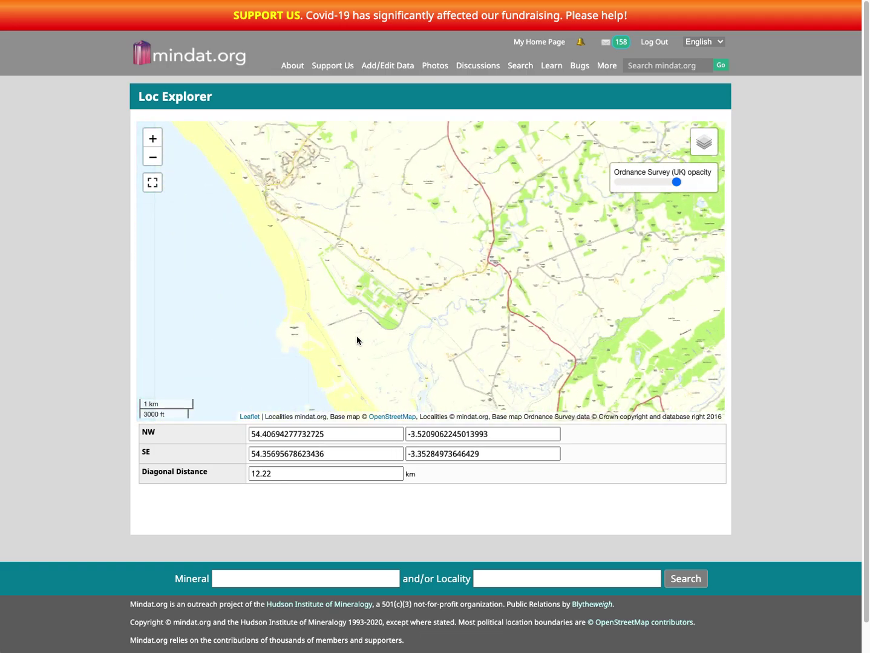
pyautogui.scroll(2, 341, 297)
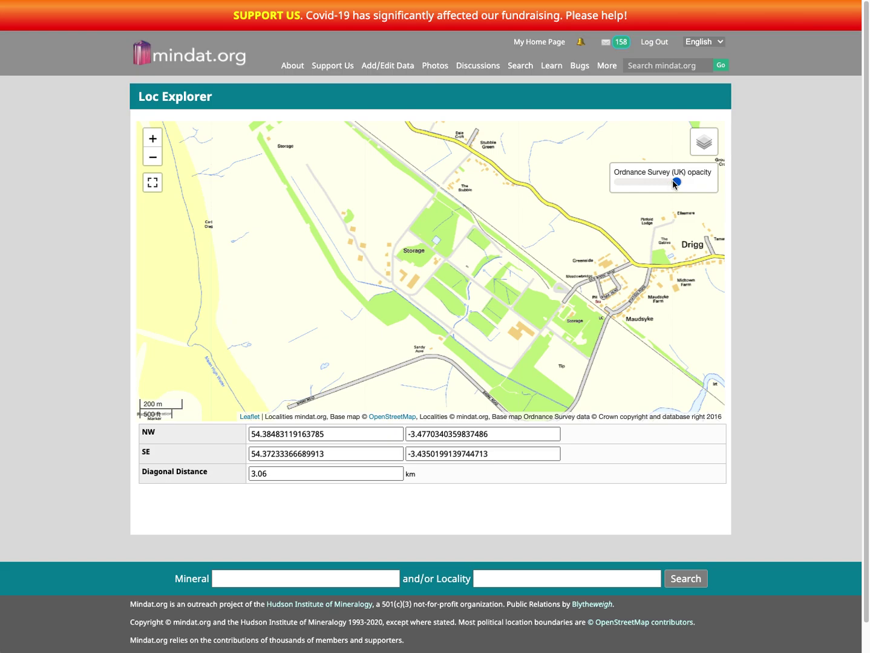
# - Fade the Ordnance Survey overlay almost away and pan toward Seascale at a 6.11 km diagonal
pyautogui.moveTo(675, 182); pyautogui.dragTo(541, 219)
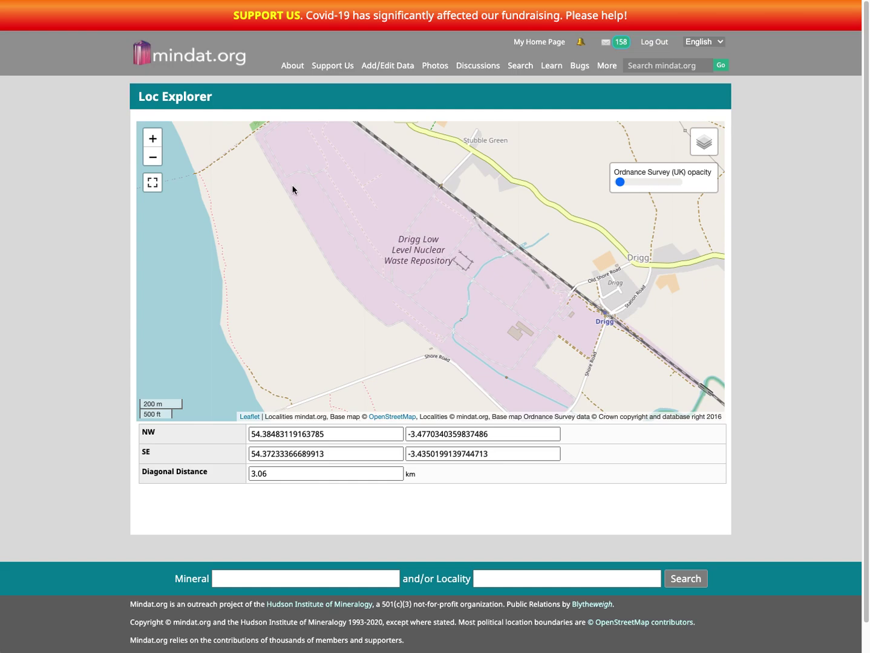
pyautogui.moveTo(458, 168); pyautogui.dragTo(452, 383)
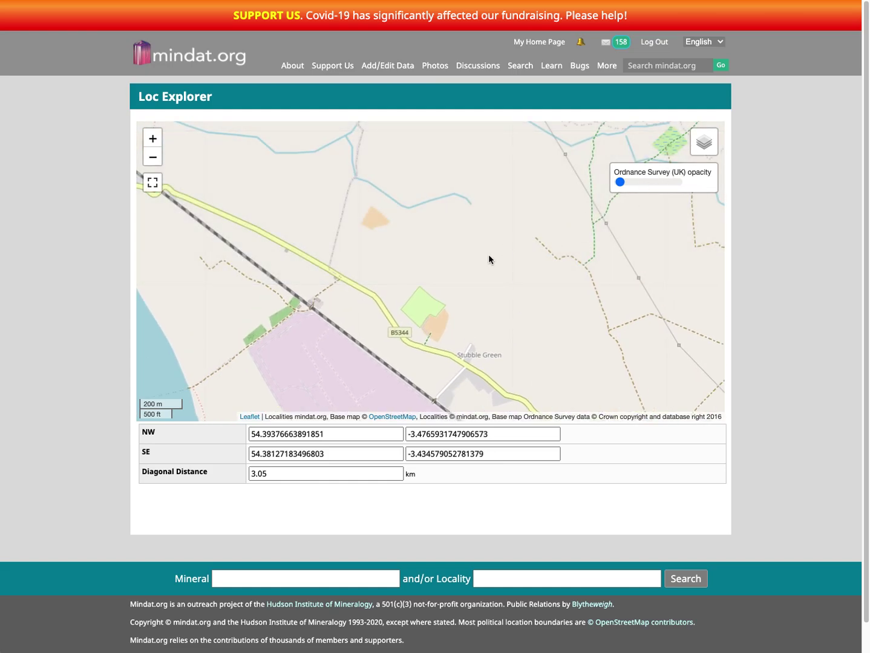
pyautogui.moveTo(488, 259); pyautogui.dragTo(594, 300)
pyautogui.moveTo(618, 183); pyautogui.dragTo(583, 182)
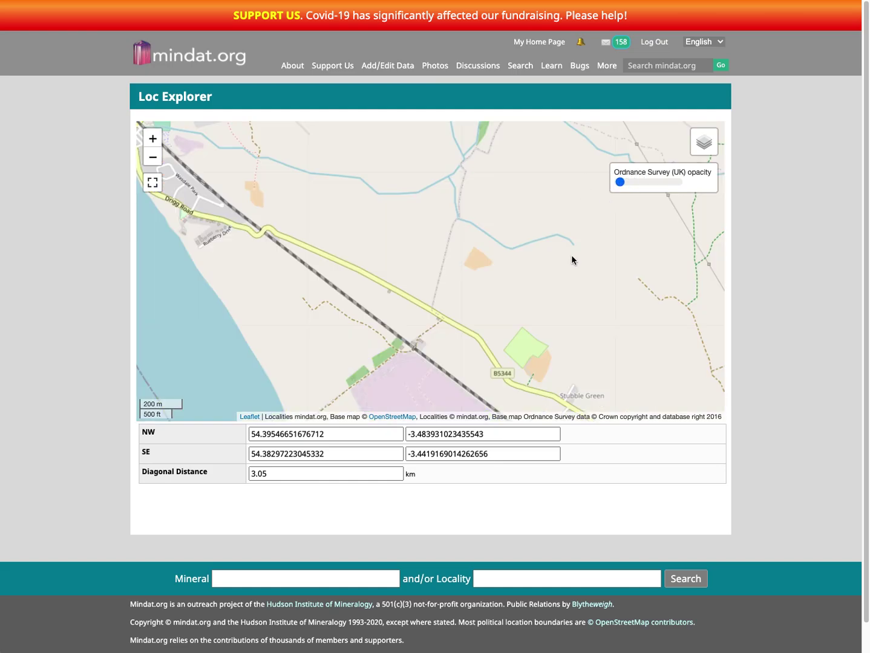
pyautogui.moveTo(528, 218); pyautogui.dragTo(507, 284)
pyautogui.scroll(-1, 508, 284)
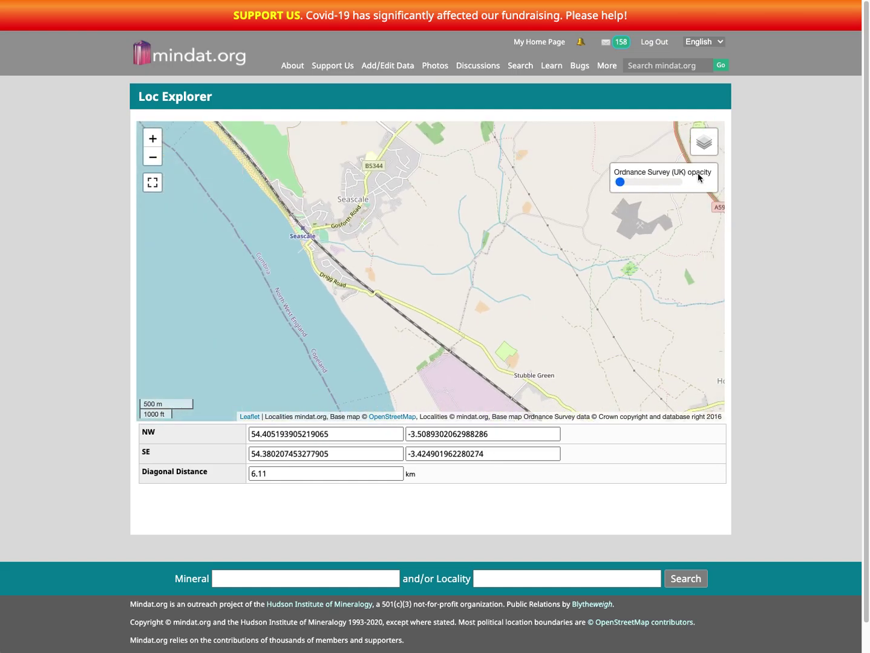
# - Swap Ordnance Survey (UK) for ESRI Satellite, faded low, recentred on Seascale
pyautogui.moveTo(703, 140)
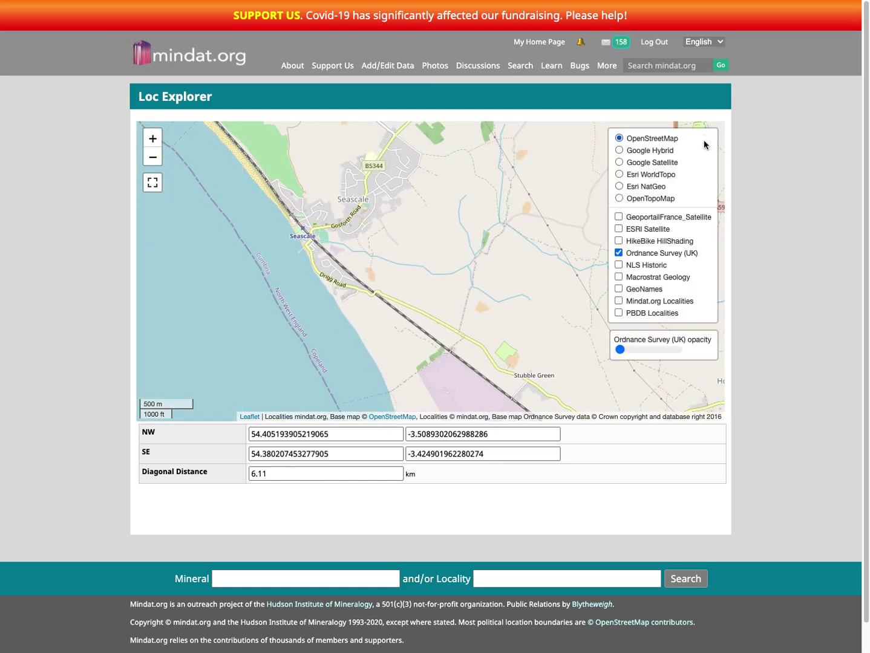
pyautogui.click(618, 253)
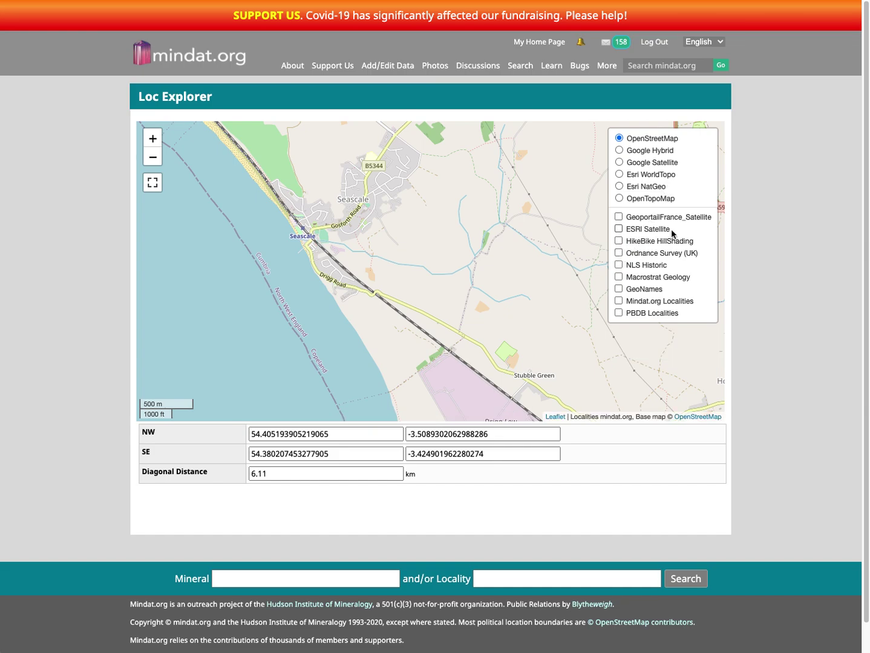
pyautogui.click(618, 229)
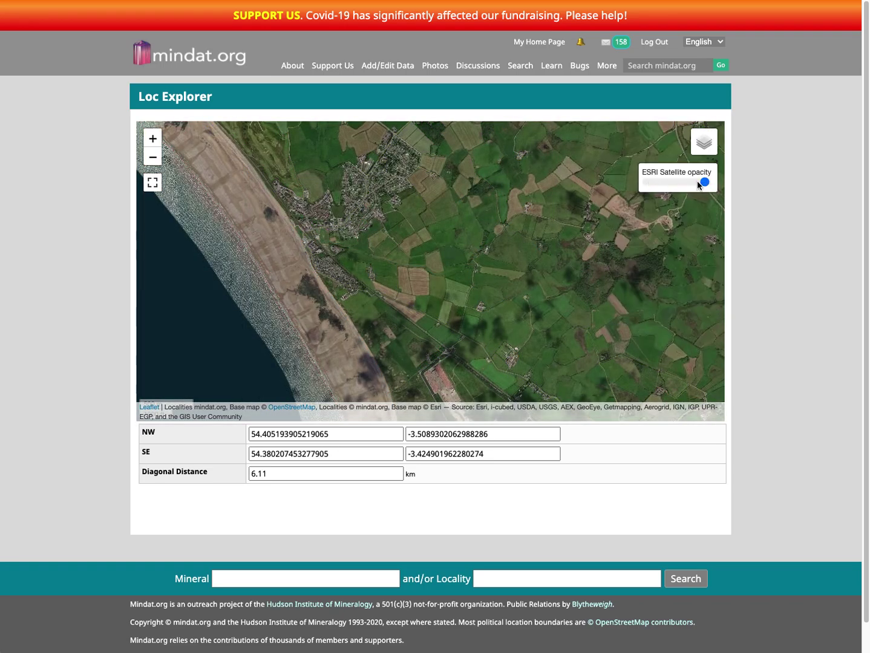
pyautogui.moveTo(698, 185); pyautogui.dragTo(654, 184)
pyautogui.moveTo(578, 256); pyautogui.dragTo(532, 288)
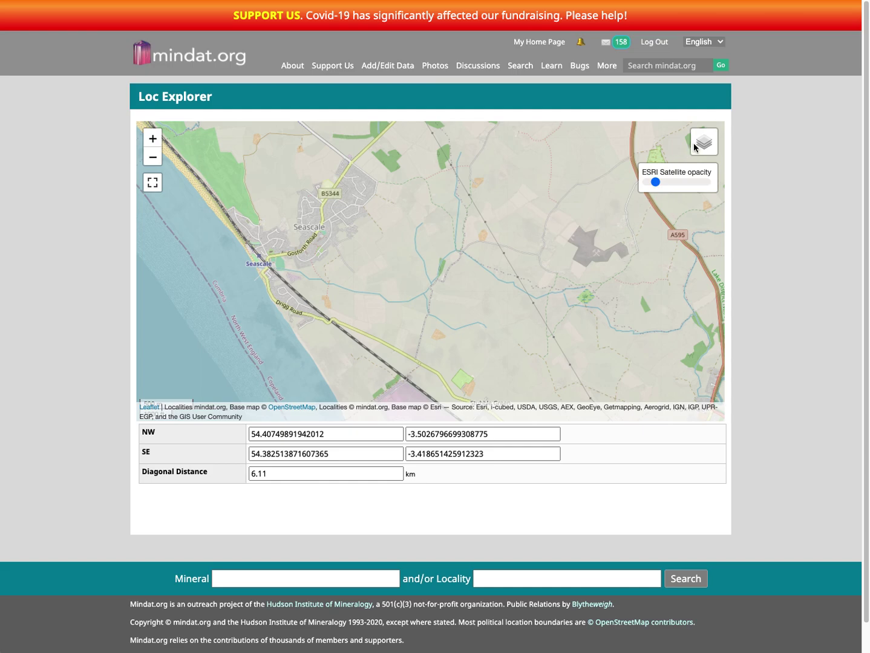
pyautogui.moveTo(696, 149)
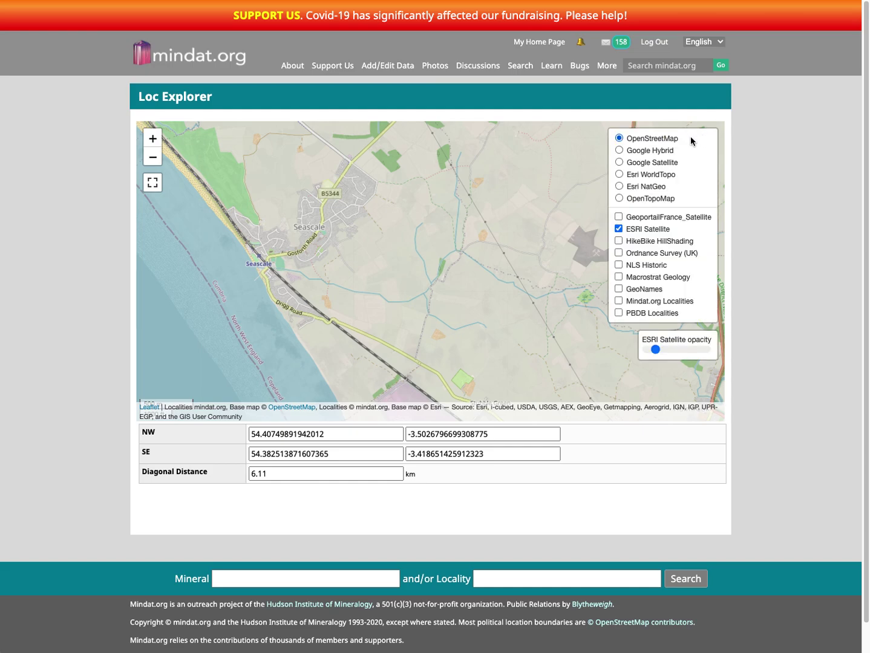
# - Turn on Mindat.org Localities and zoom out over Gosforth, Sellafield, Eskdale and Ravenglass
pyautogui.click(618, 301)
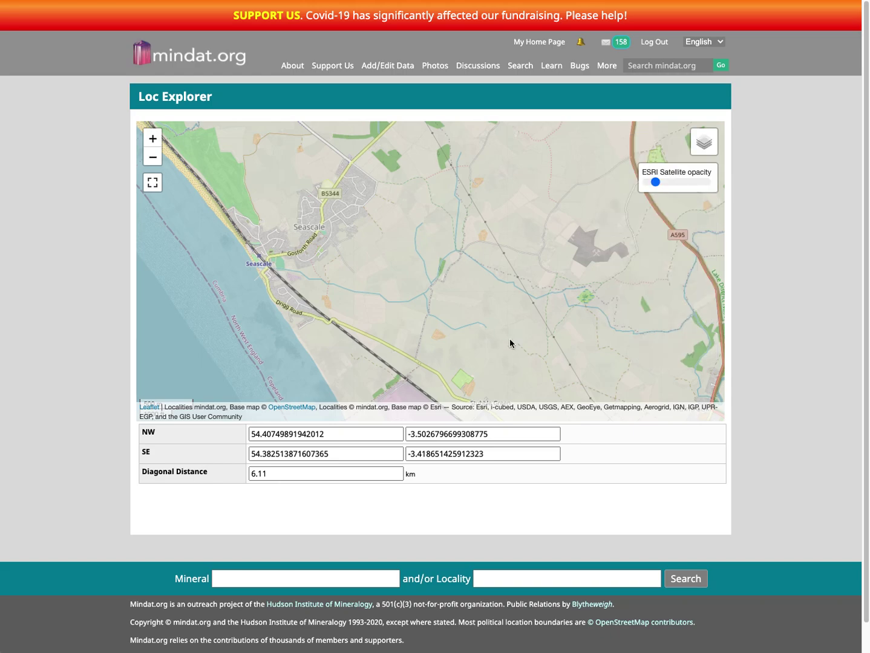
pyautogui.scroll(-1, 511, 332)
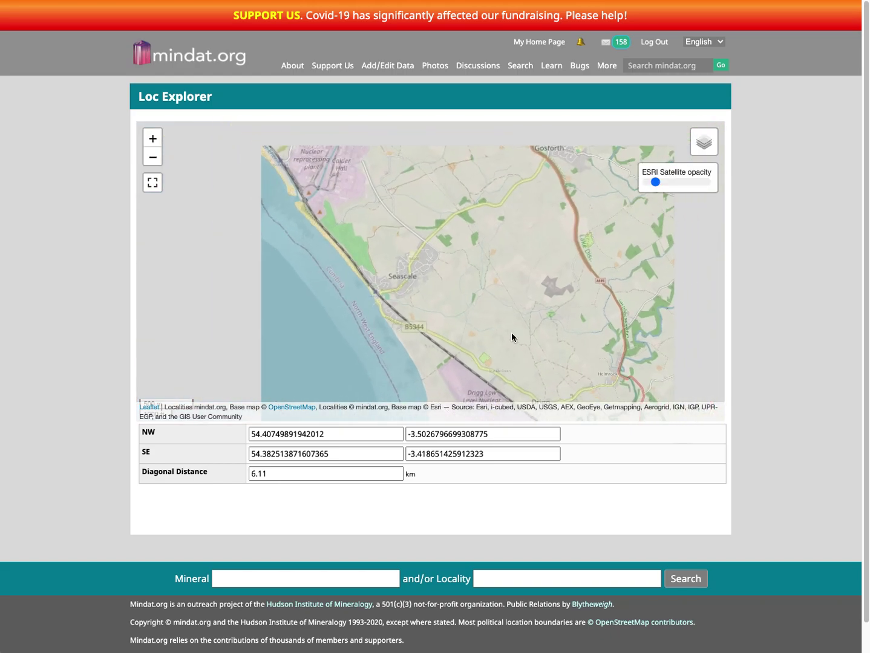
pyautogui.moveTo(528, 270); pyautogui.dragTo(378, 215)
pyautogui.scroll(-1, 519, 320)
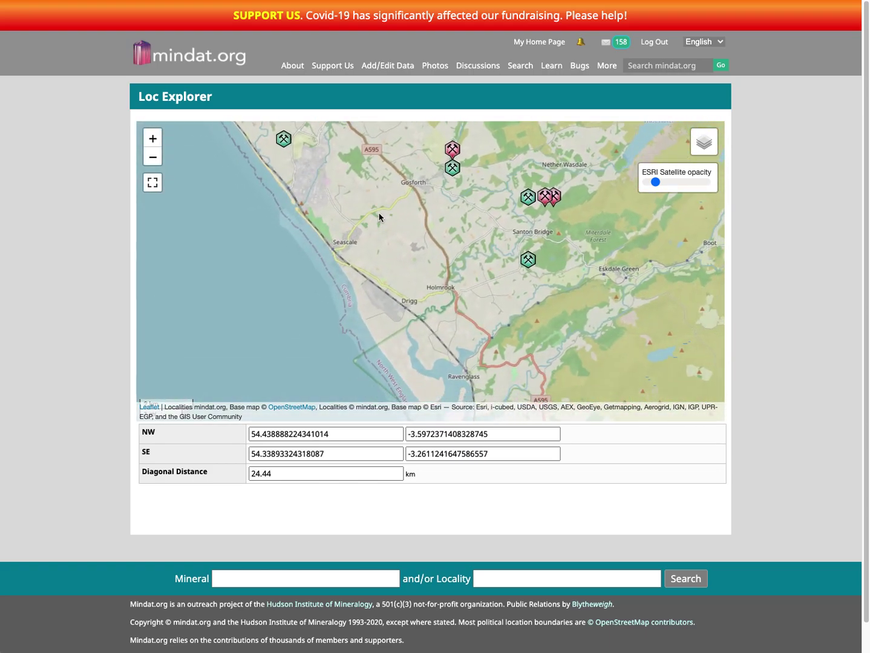
pyautogui.moveTo(472, 297); pyautogui.dragTo(532, 314)
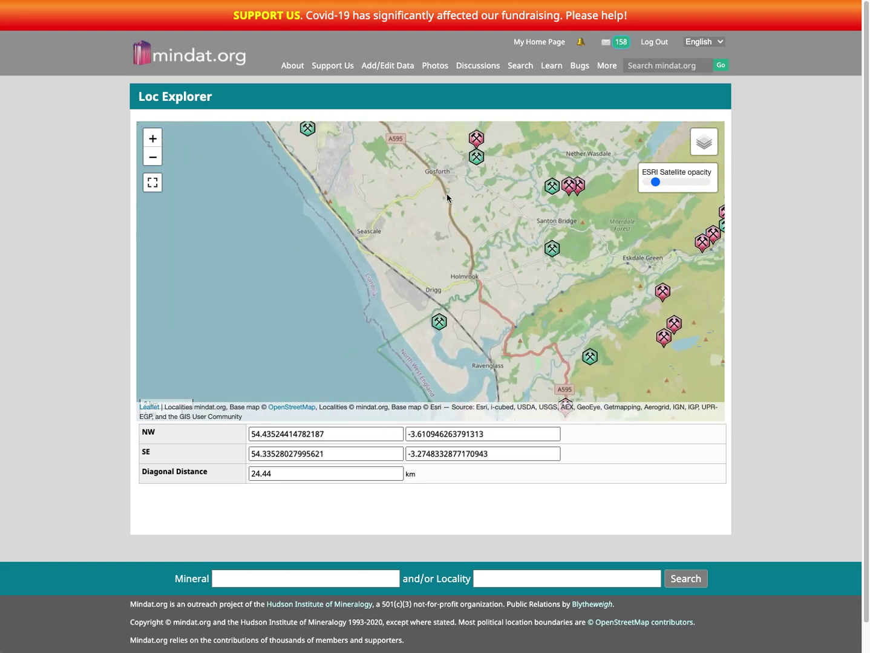
pyautogui.moveTo(446, 197); pyautogui.dragTo(495, 281)
# - Zoom back to frame Seascale, Gosforth and Holmrook at a 12.22 km diagonal
pyautogui.scroll(1, 505, 249)
pyautogui.scroll(1, 507, 256)
pyautogui.scroll(1, 495, 281)
pyautogui.scroll(-1, 487, 276)
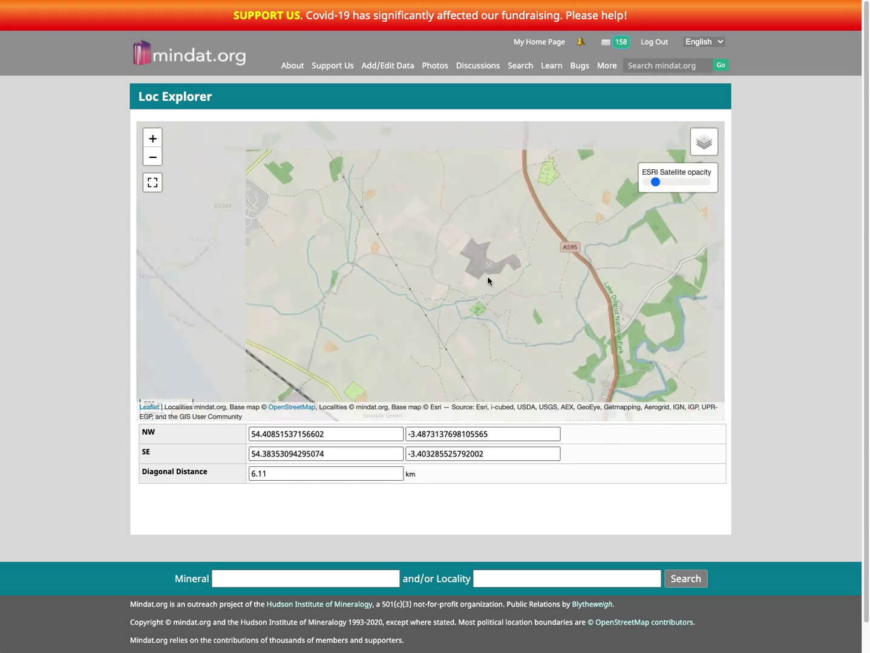
pyautogui.scroll(-1, 487, 277)
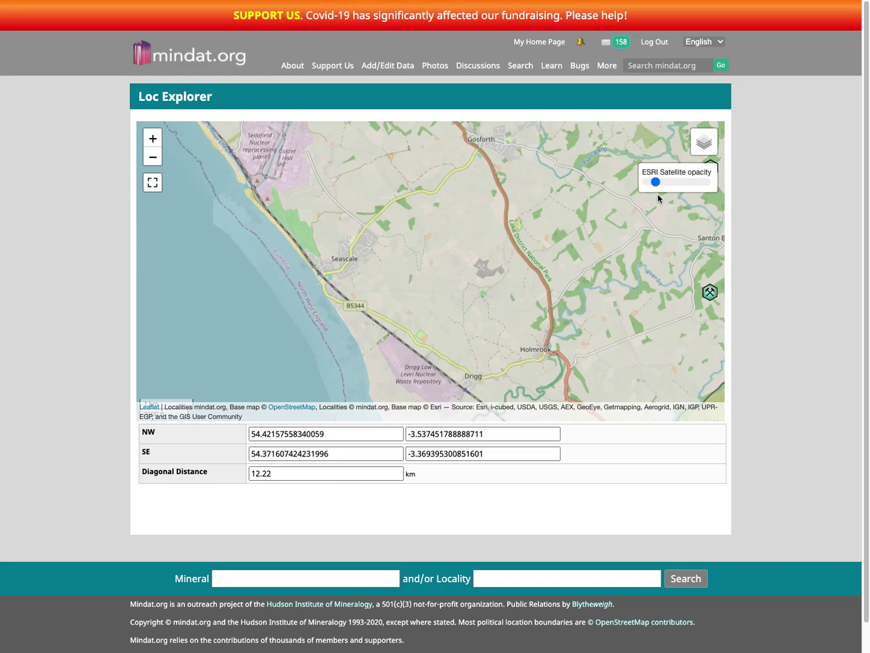
pyautogui.moveTo(704, 151)
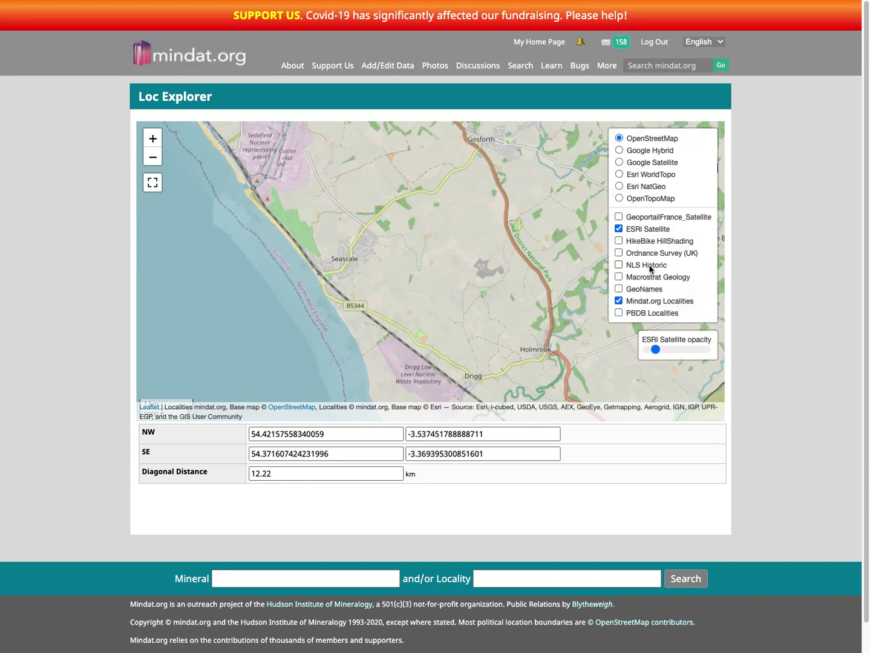
# - Add Macrostrat Geology at about half opacity and check the Triassic rock popup near Seascale
pyautogui.click(628, 279)
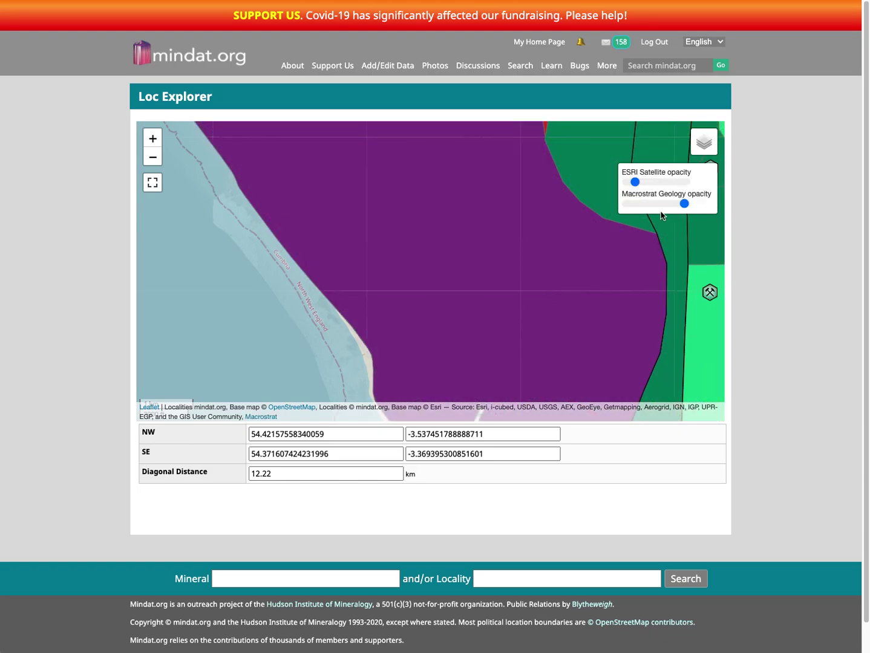
pyautogui.click(659, 205)
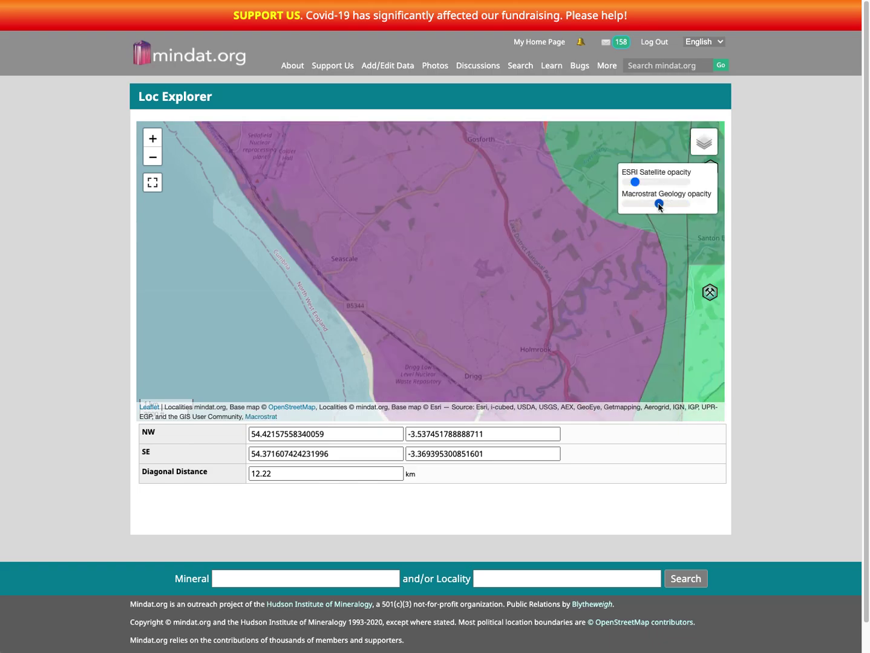
pyautogui.click(491, 276)
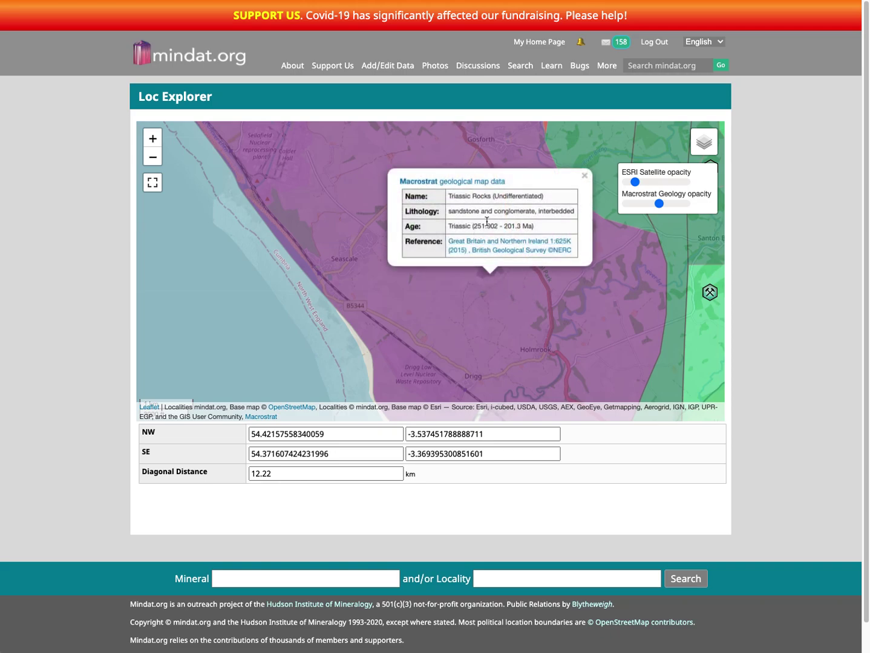
pyautogui.click(582, 179)
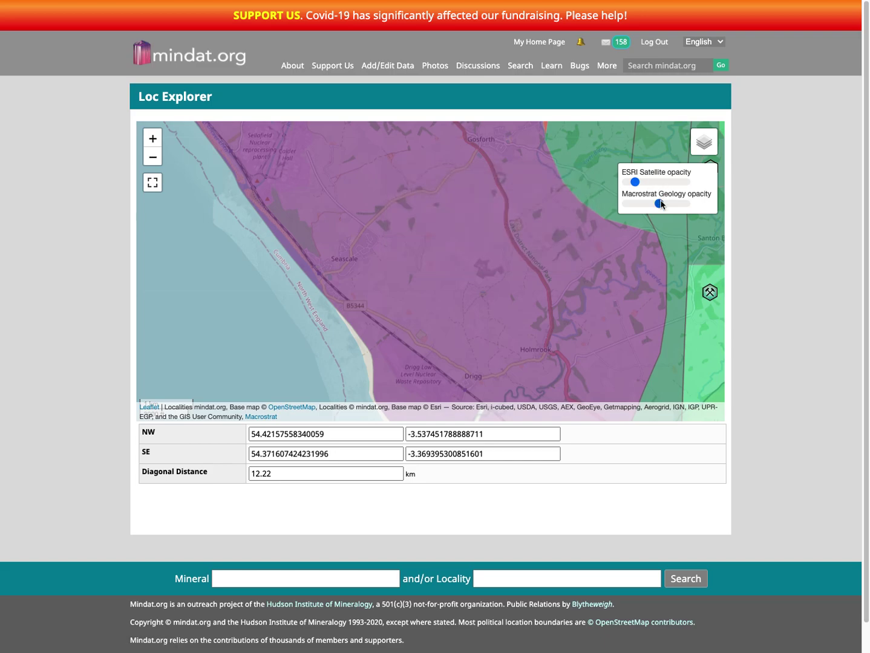
pyautogui.moveTo(660, 207); pyautogui.dragTo(662, 206)
pyautogui.moveTo(702, 156)
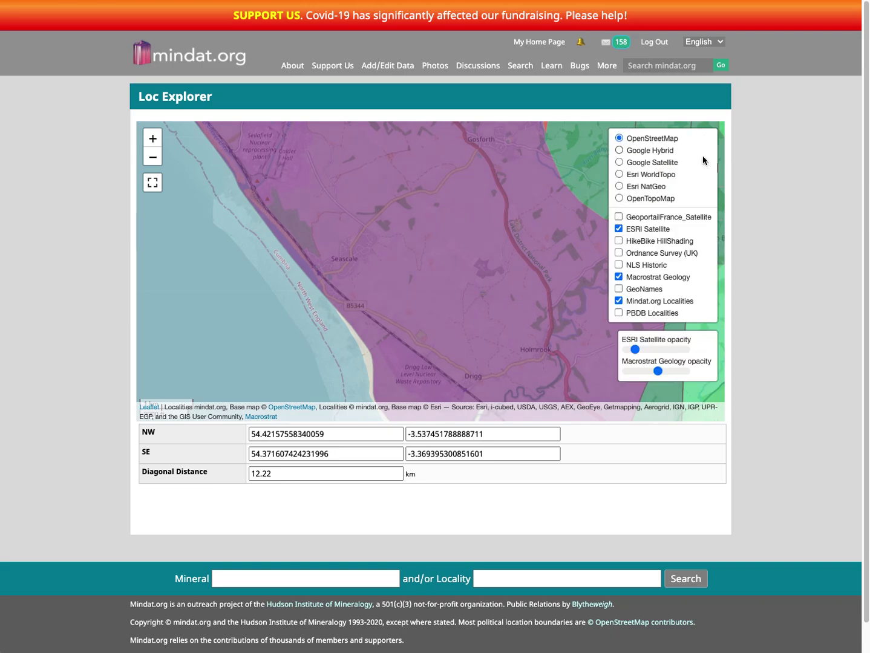
# - Turn off Macrostrat Geology and identify the markers north of Gosforth and south of Santon Bridge
pyautogui.click(618, 277)
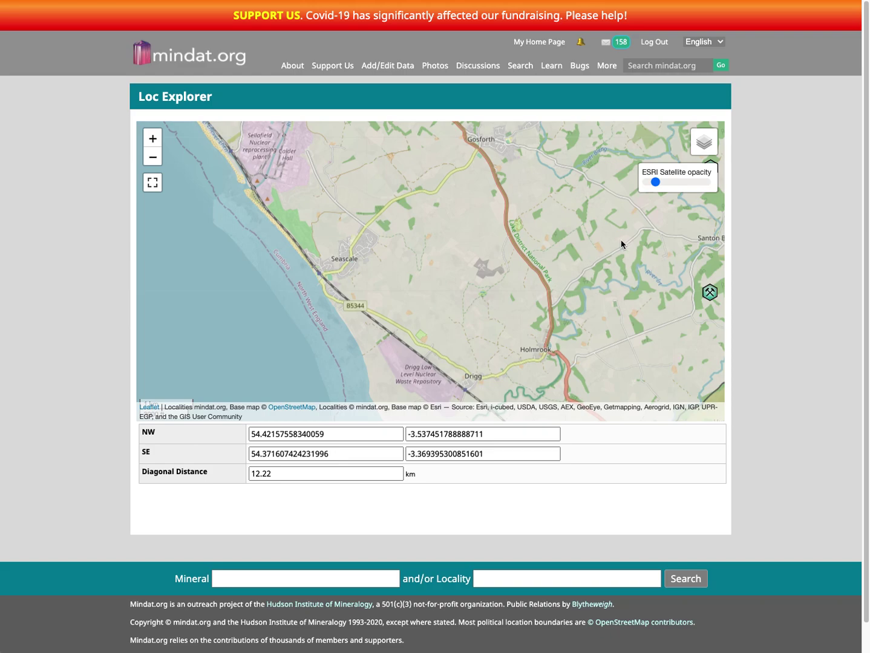
pyautogui.moveTo(620, 243); pyautogui.dragTo(627, 311)
pyautogui.moveTo(596, 233); pyautogui.dragTo(490, 184)
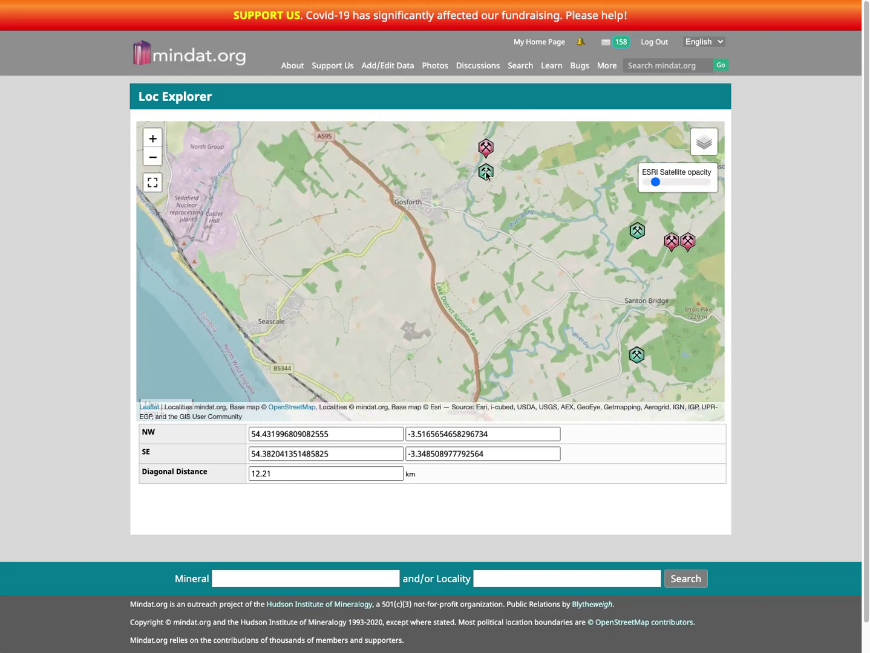
pyautogui.click(487, 175)
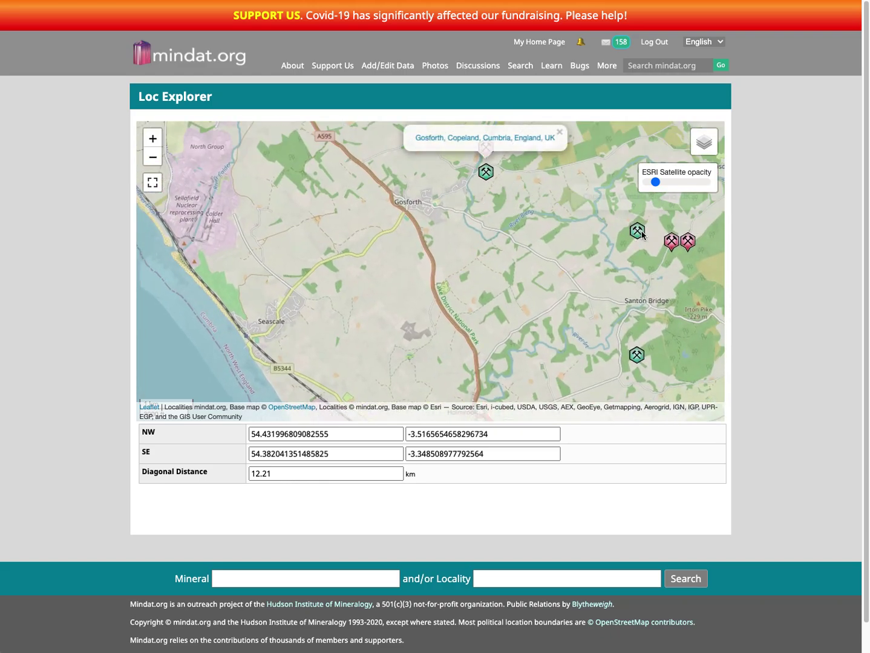
pyautogui.click(637, 231)
pyautogui.click(637, 358)
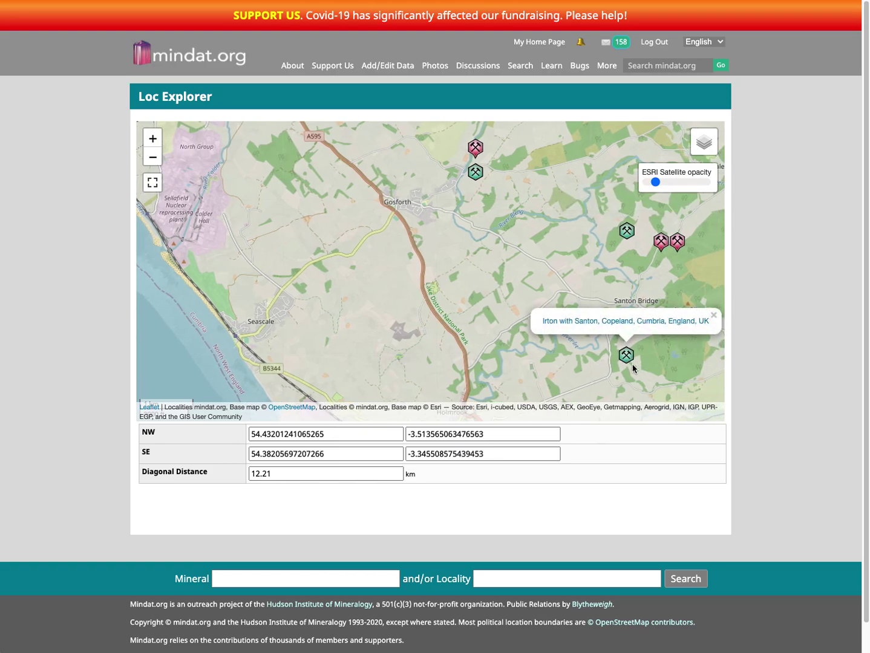
# - Identify the Beckermet marker and the pink mine markers near Santon Bridge, then frame Seascale–Holmrook
pyautogui.moveTo(477, 235); pyautogui.dragTo(563, 283)
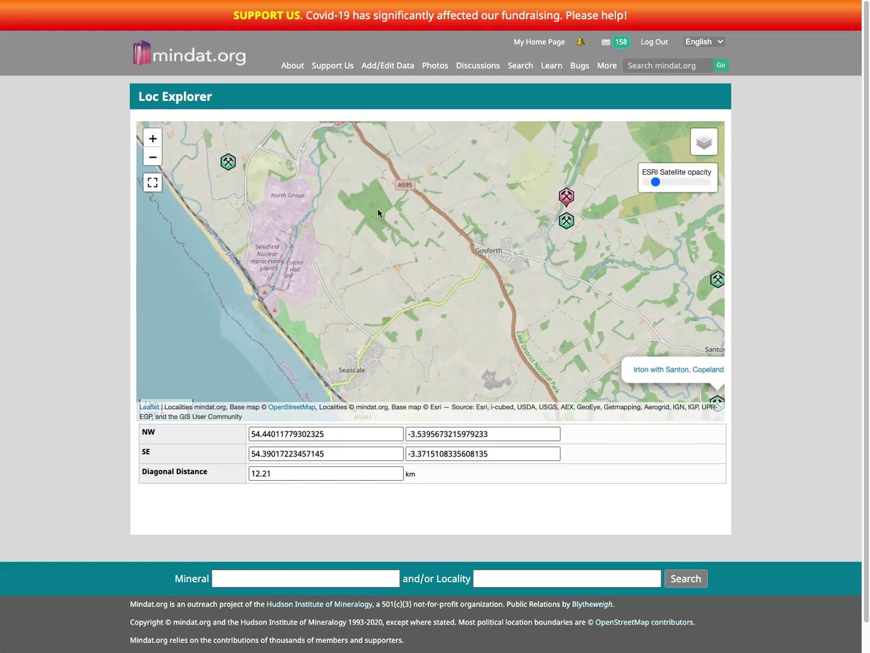
pyautogui.click(228, 163)
pyautogui.moveTo(379, 248); pyautogui.dragTo(252, 205)
pyautogui.click(461, 169)
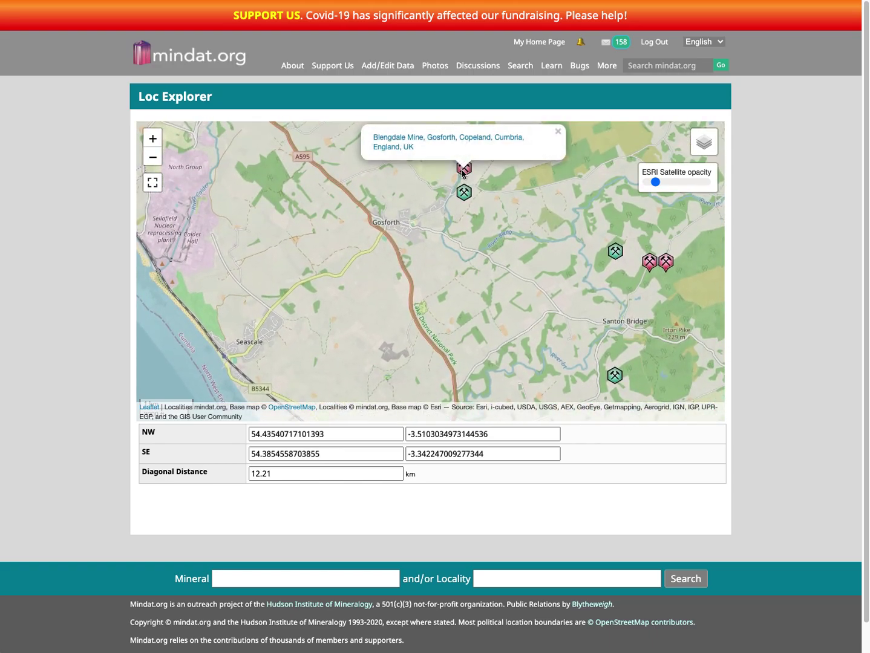
pyautogui.click(652, 266)
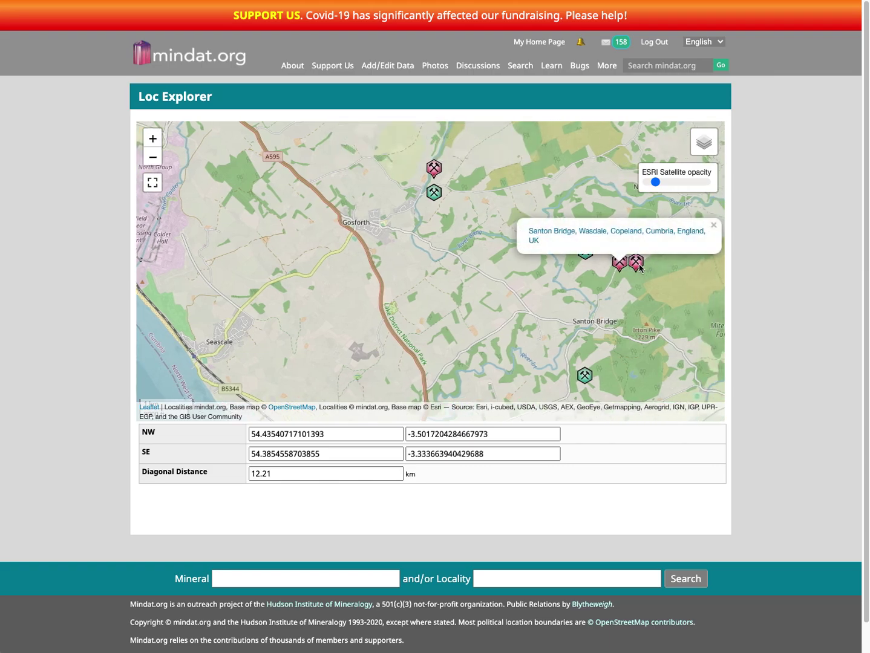
pyautogui.click(637, 266)
pyautogui.moveTo(479, 315); pyautogui.dragTo(542, 249)
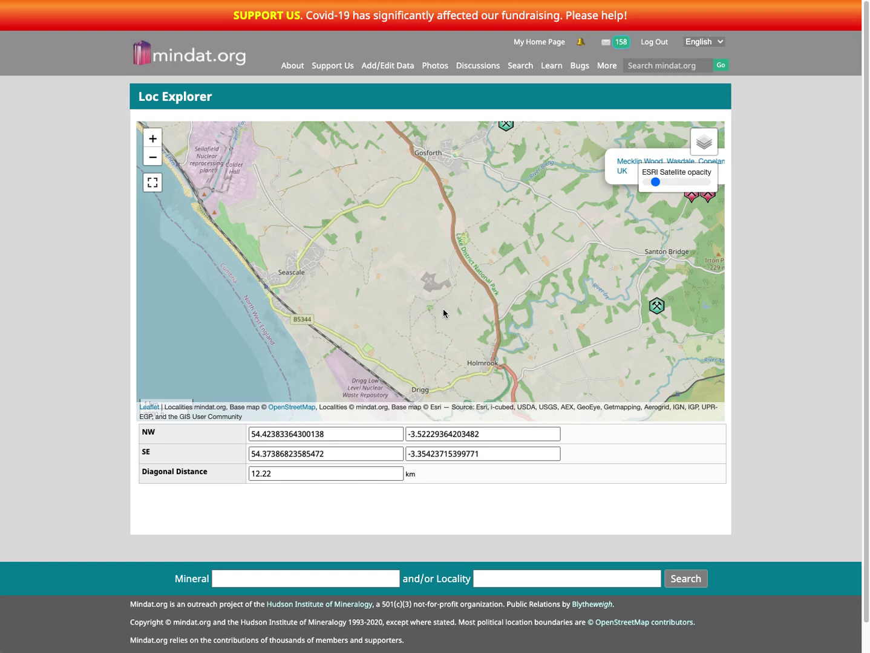
pyautogui.moveTo(696, 155)
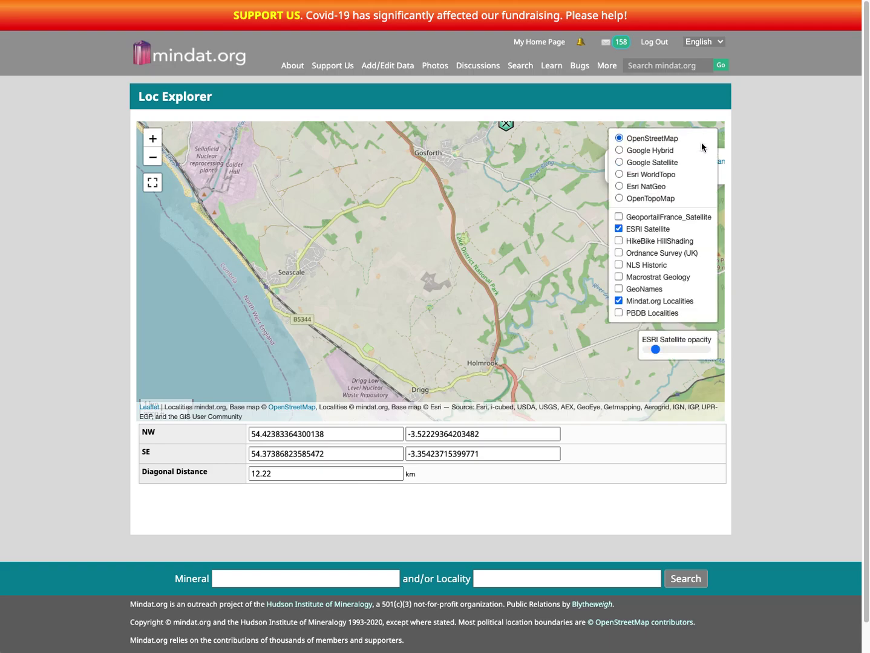
# - Turn on GeoNames and look up Drigg Railway Station and Cumblands Farm near Holmrook
pyautogui.click(618, 289)
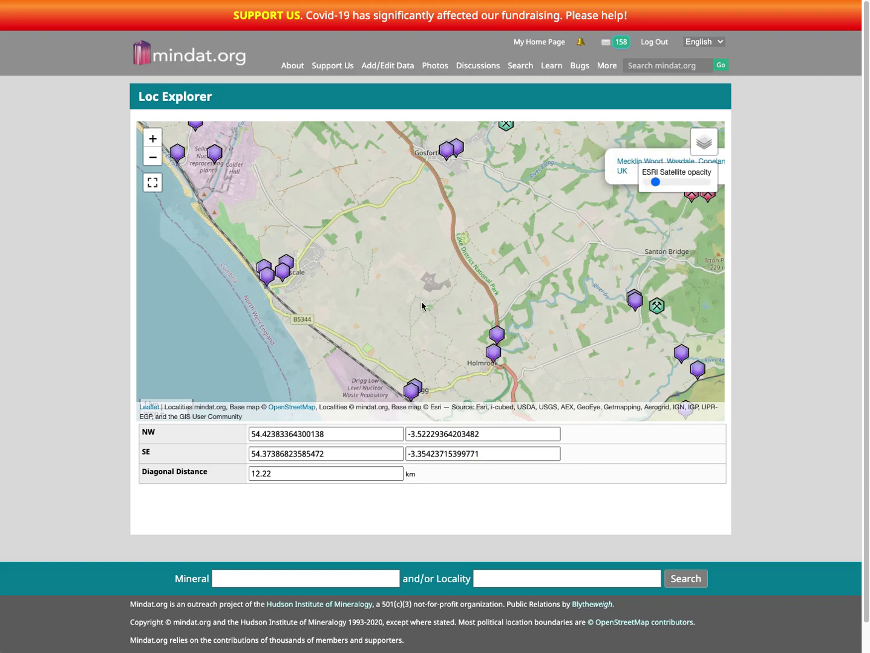
pyautogui.scroll(1, 415, 299)
pyautogui.moveTo(415, 299); pyautogui.dragTo(407, 172)
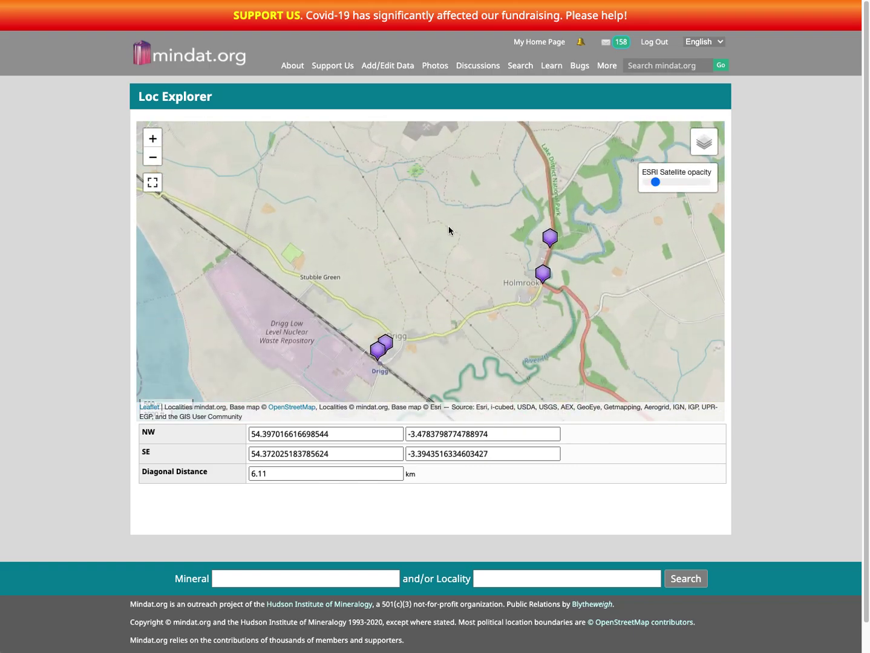
pyautogui.click(373, 353)
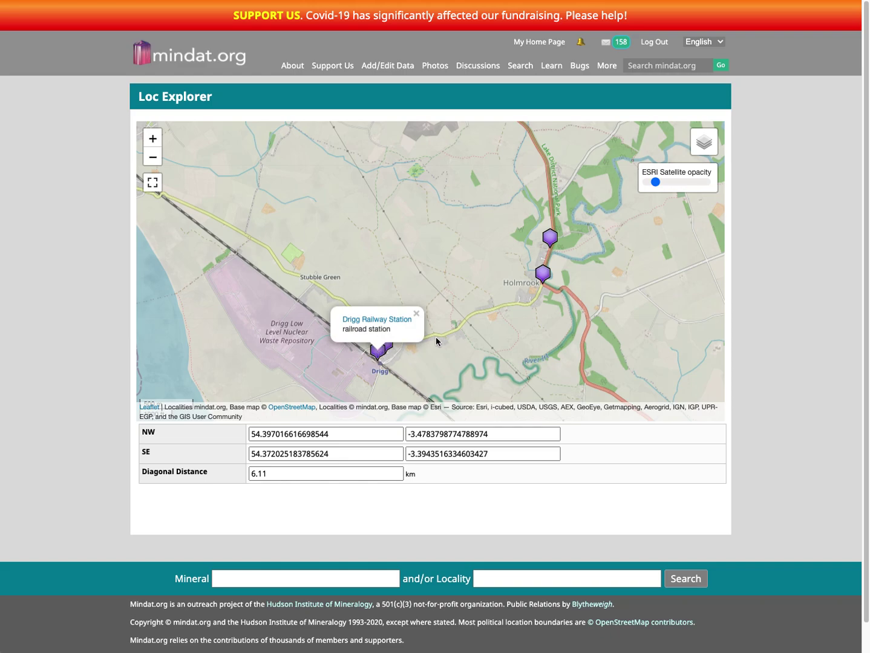
pyautogui.click(542, 276)
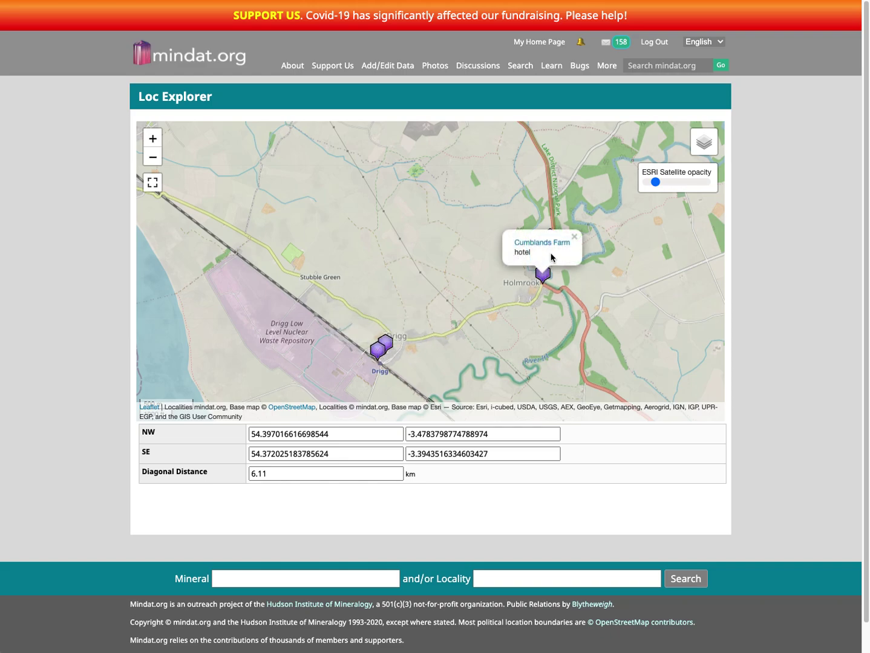
pyautogui.moveTo(575, 207); pyautogui.dragTo(631, 365)
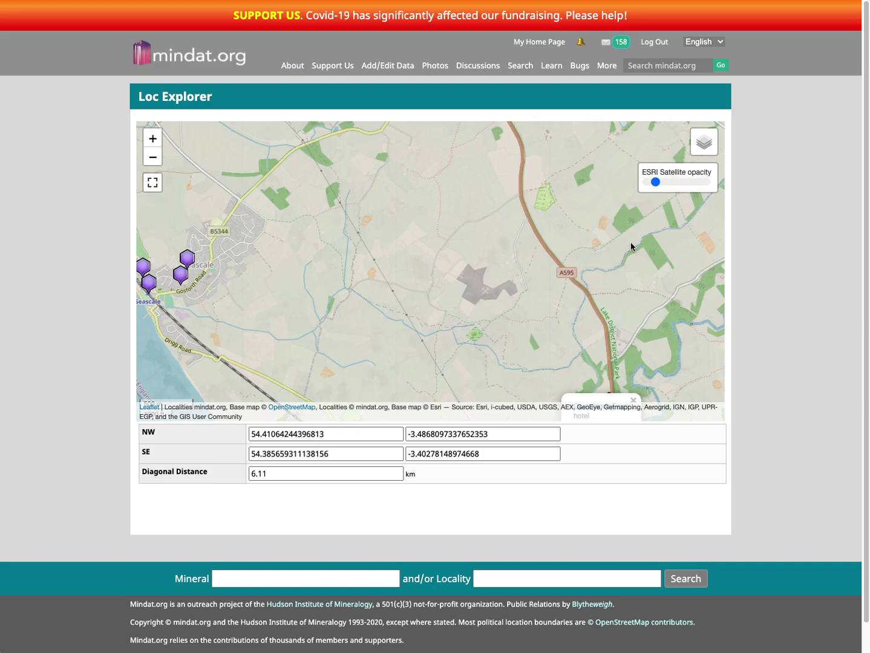
# - Zoom out and pan from Holmrook and Gosforth south along the coast to Ravenglass
pyautogui.moveTo(715, 160)
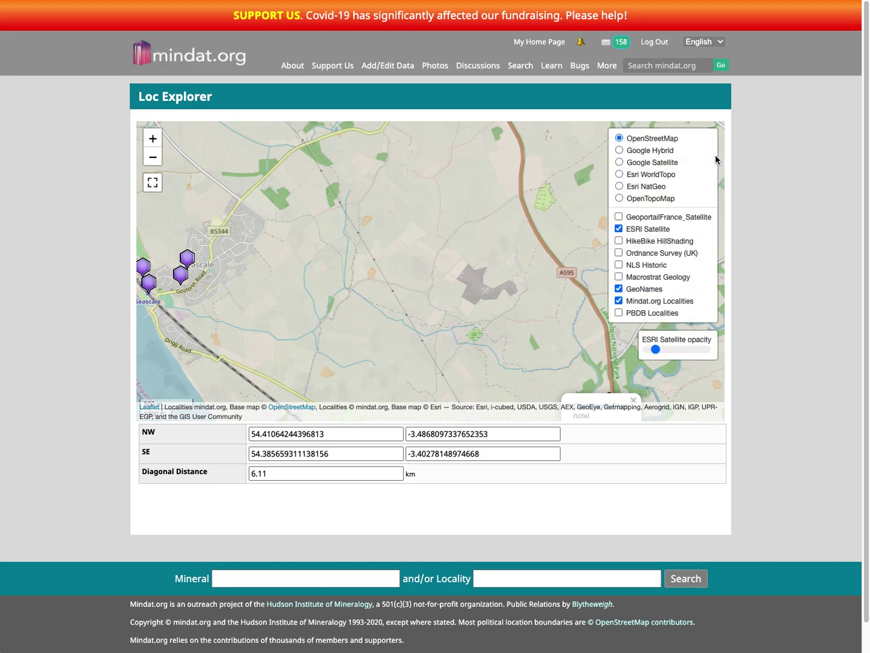
pyautogui.scroll(-1, 511, 251)
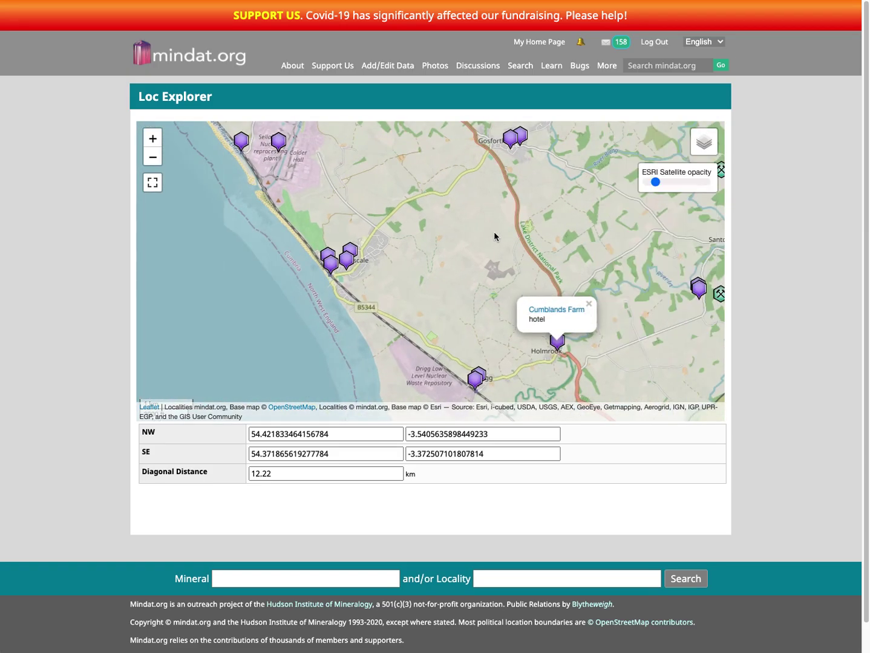
pyautogui.moveTo(494, 234); pyautogui.dragTo(430, 274)
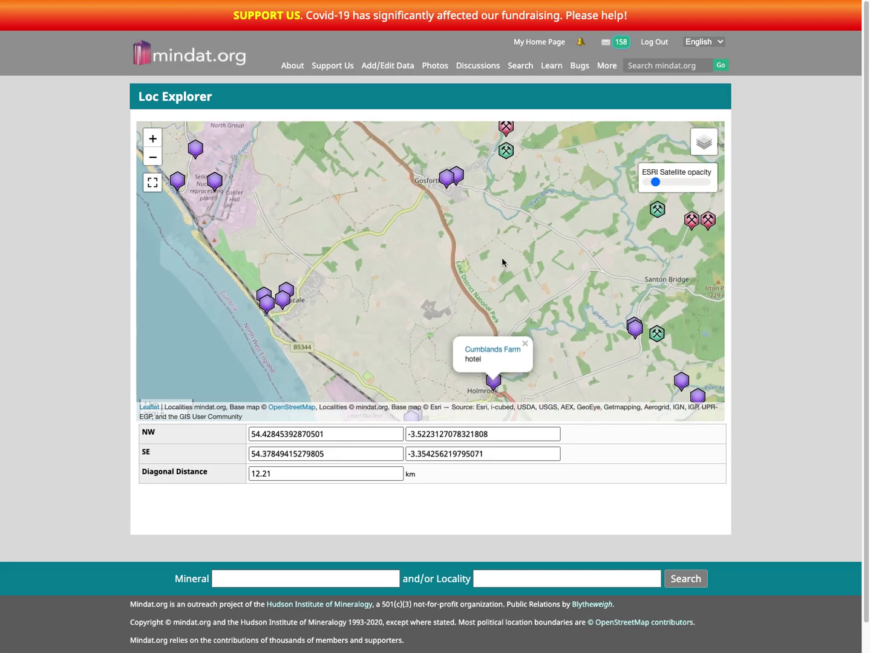
pyautogui.moveTo(502, 262); pyautogui.dragTo(366, 226)
pyautogui.scroll(-1, 366, 225)
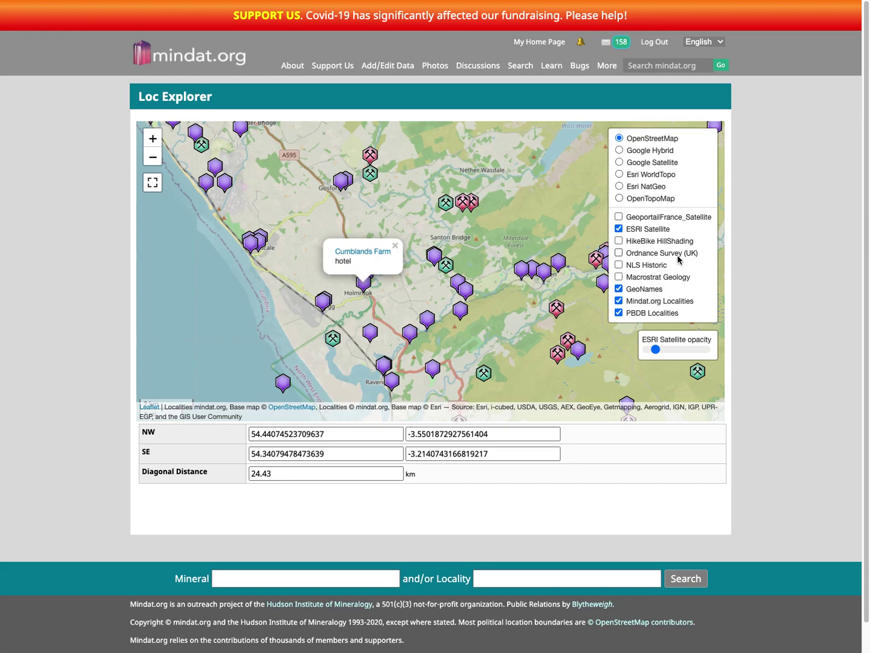
pyautogui.scroll(-1, 507, 299)
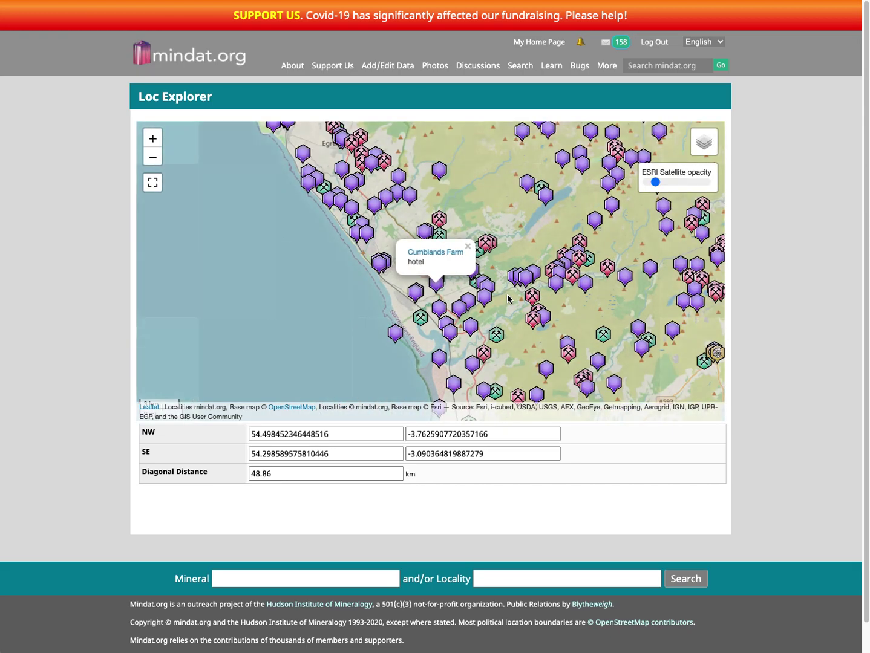
pyautogui.moveTo(640, 367); pyautogui.dragTo(621, 323)
pyautogui.scroll(1, 447, 284)
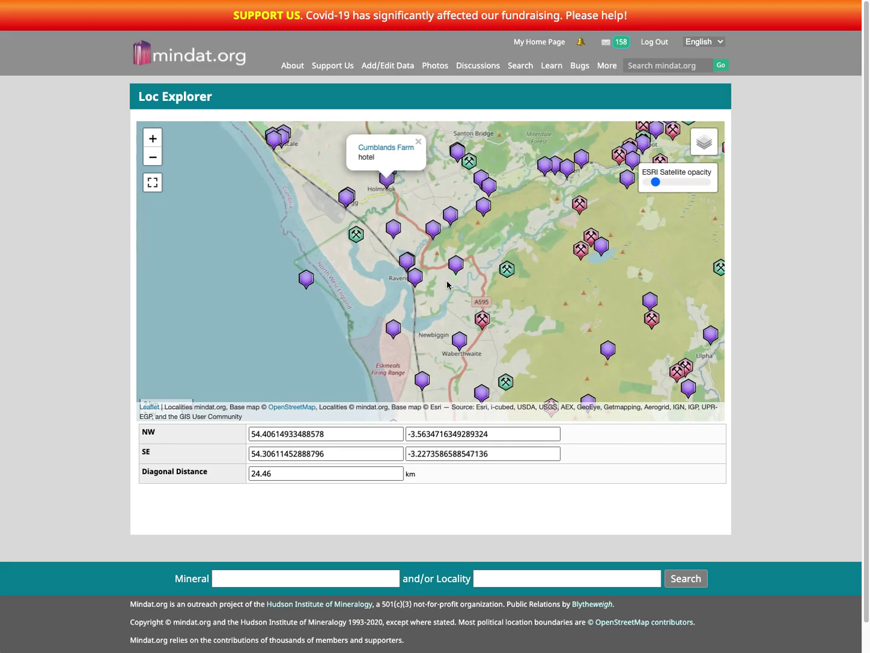
pyautogui.moveTo(535, 321); pyautogui.dragTo(255, 259)
# - Survey the PBDB markers east past Coniston and Ambleside, ending near Kirkby Lonsdale at 49.12 km
pyautogui.moveTo(493, 311); pyautogui.dragTo(356, 312)
pyautogui.scroll(1, 554, 255)
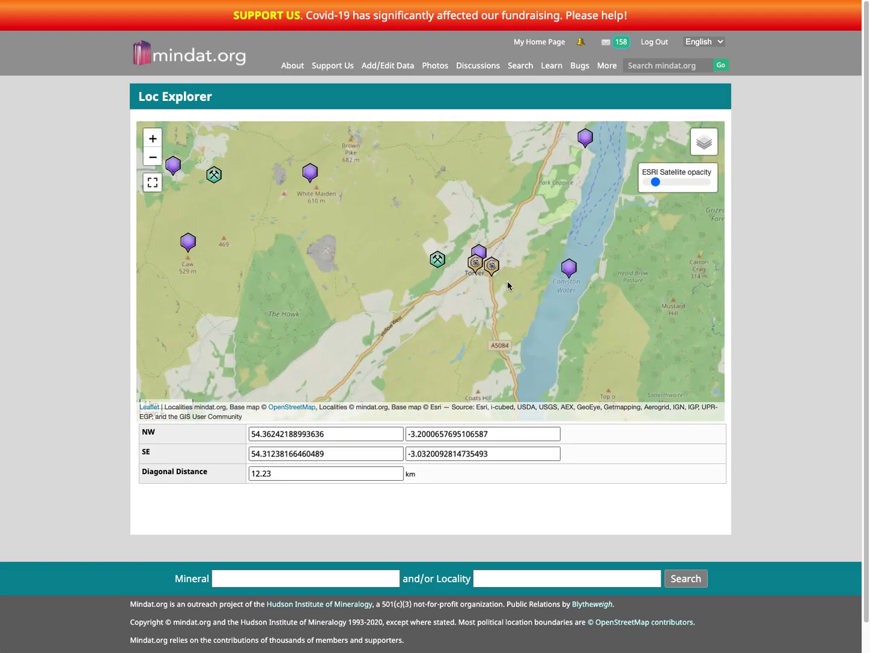
pyautogui.scroll(-2, 507, 281)
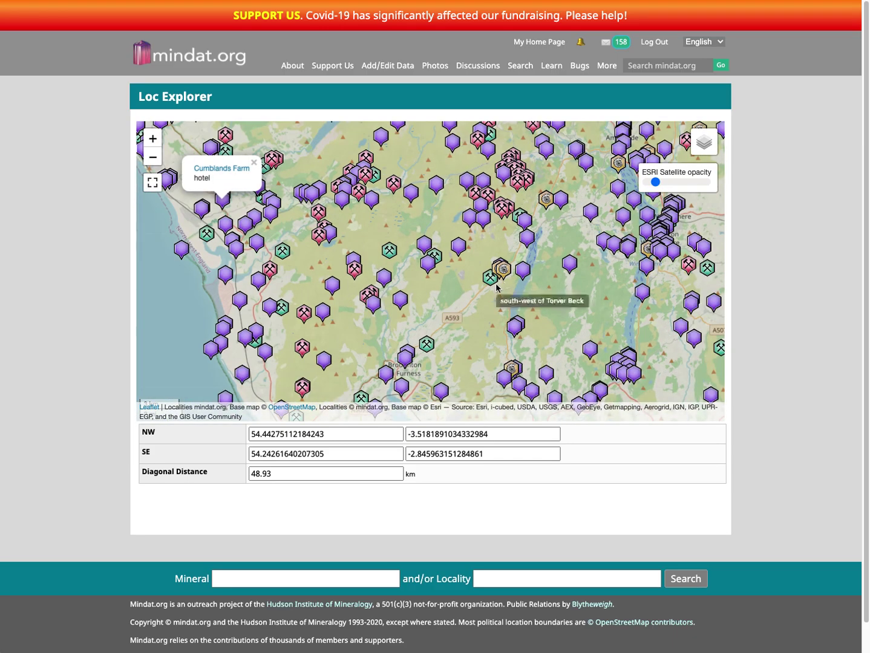
pyautogui.moveTo(470, 326); pyautogui.dragTo(454, 411)
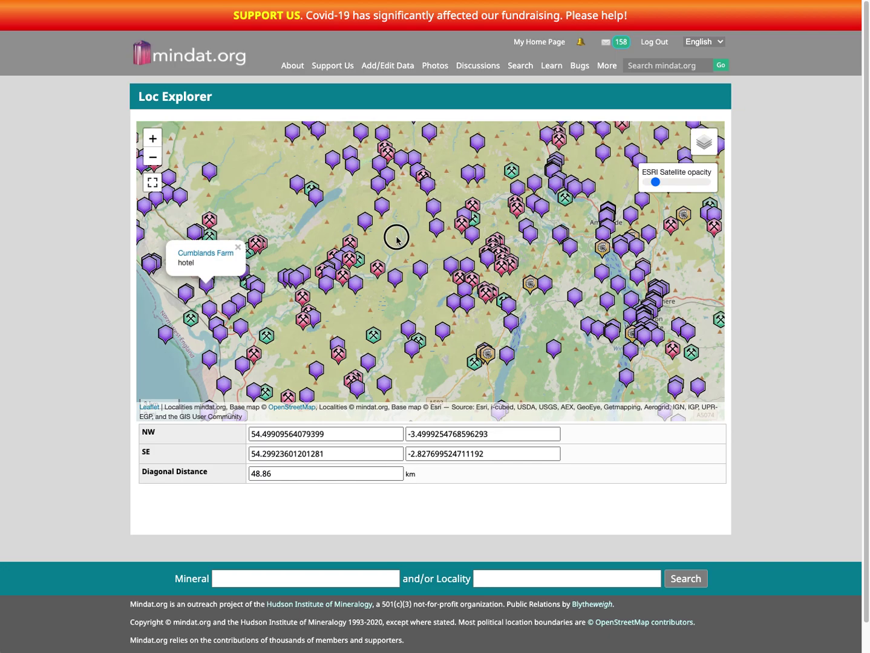
pyautogui.moveTo(396, 238); pyautogui.dragTo(302, 328)
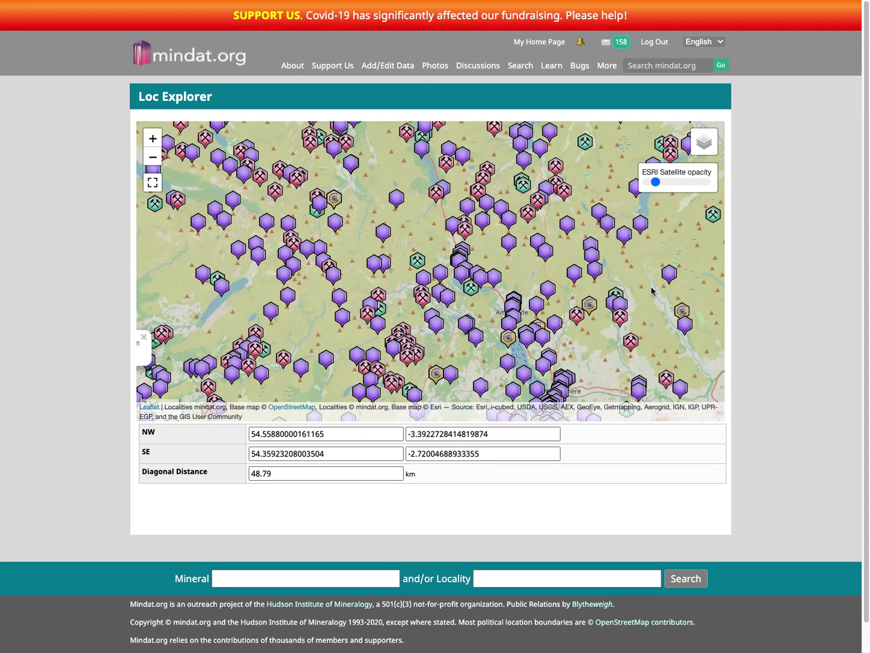
pyautogui.moveTo(671, 252); pyautogui.dragTo(564, 281)
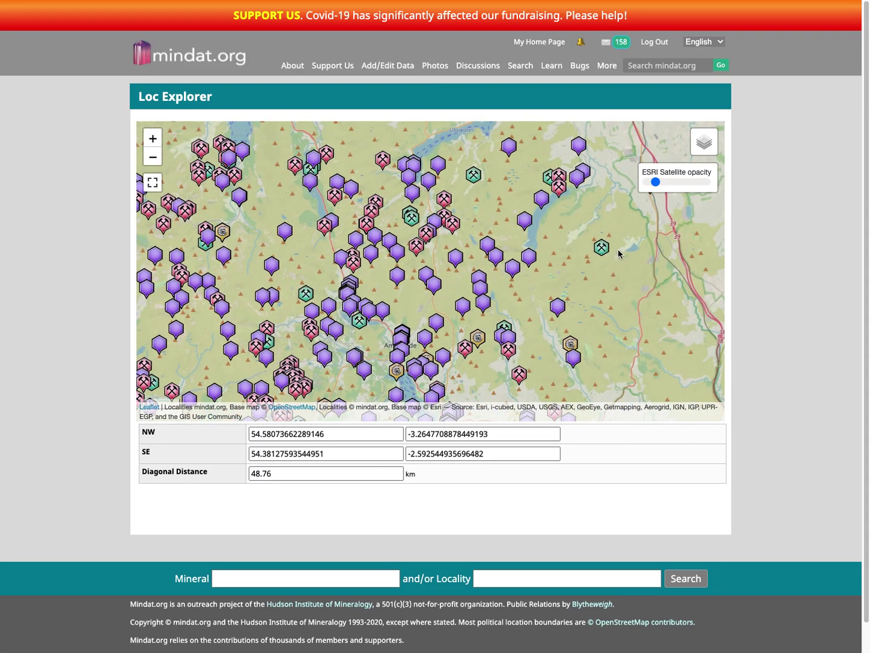
pyautogui.moveTo(573, 326); pyautogui.dragTo(389, 306)
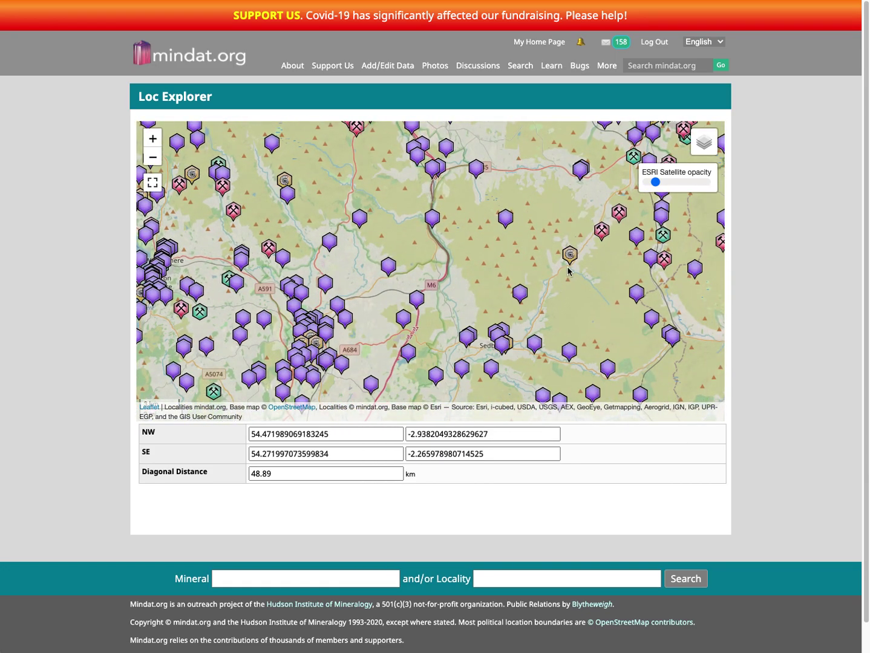
pyautogui.scroll(-5, 459, 323)
pyautogui.hscroll(-3, 459, 323)
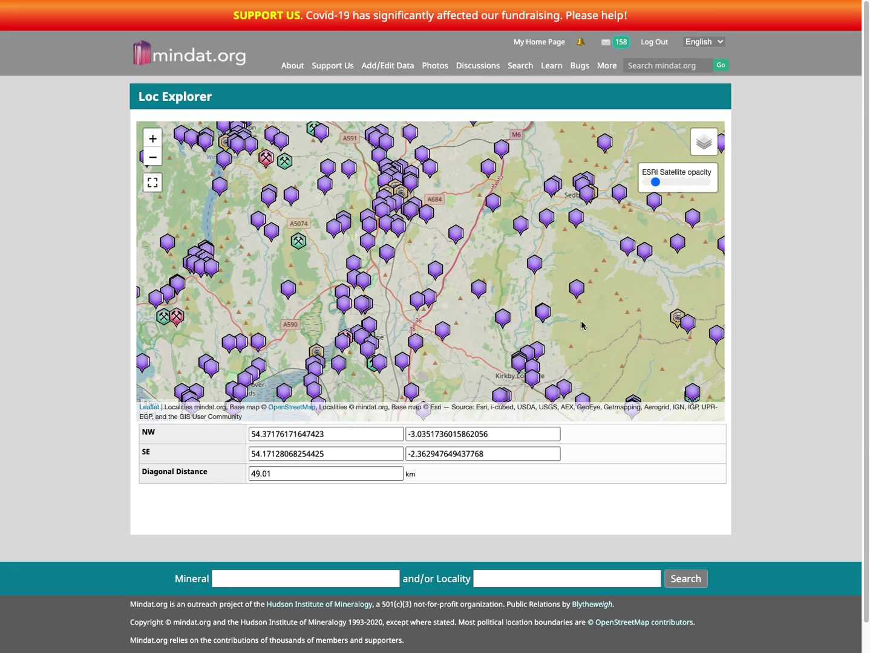
pyautogui.scroll(-5, 596, 330)
pyautogui.hscroll(3, 595, 330)
# - Turn off GeoNames markers and pan around Lancaster, Garstang and Morecambe Bay
pyautogui.moveTo(709, 153)
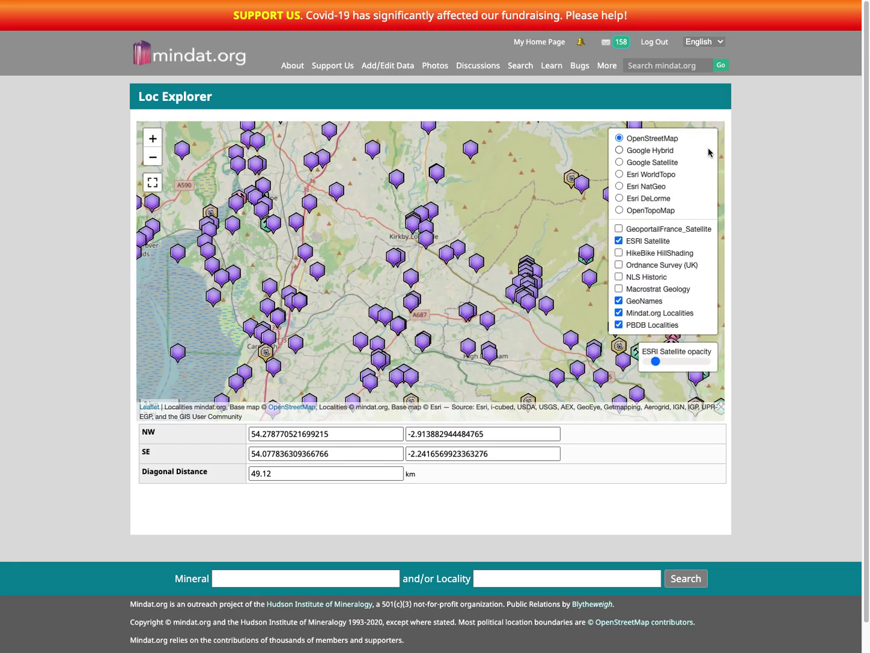
pyautogui.click(620, 302)
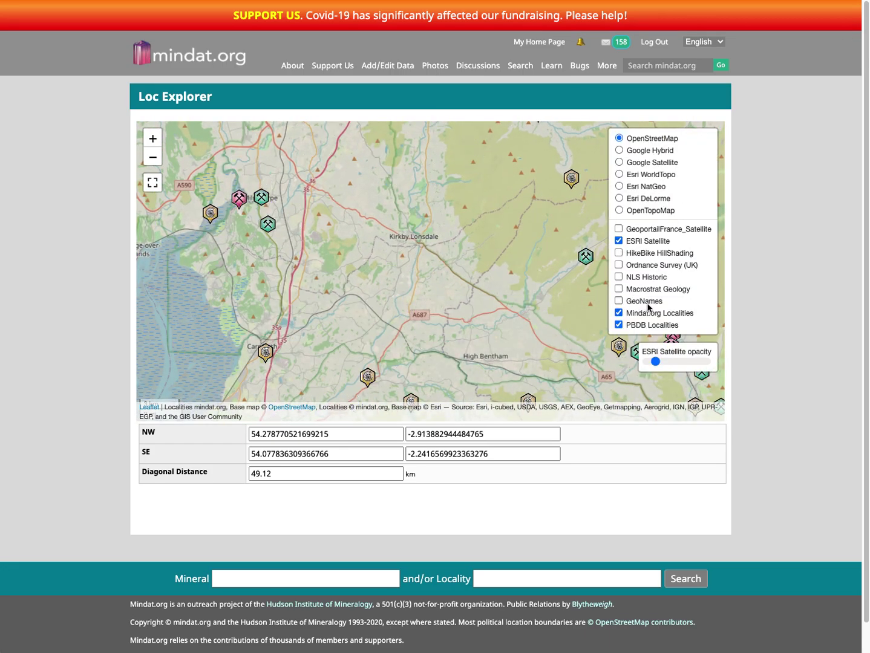
pyautogui.moveTo(538, 278); pyautogui.dragTo(542, 145)
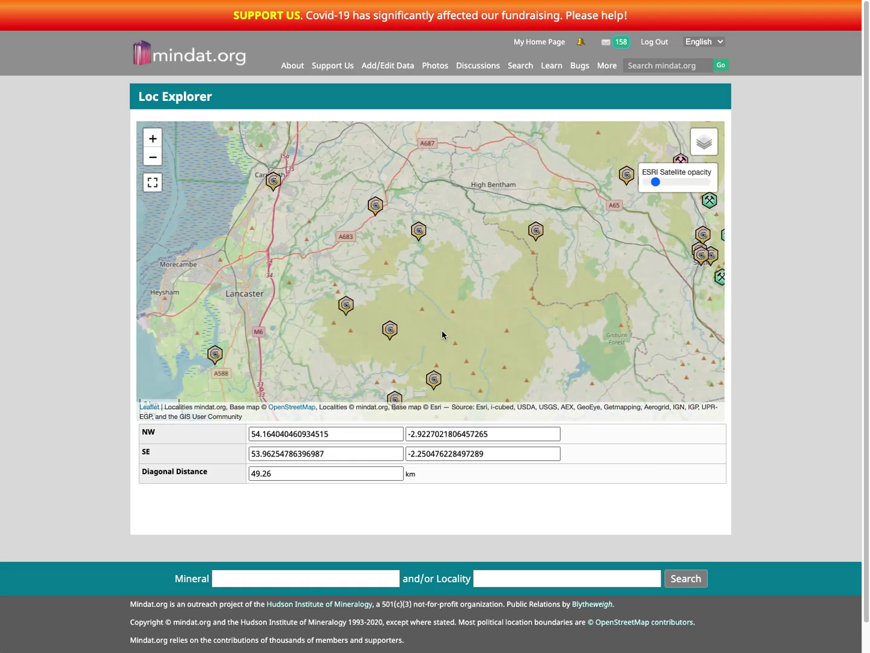
pyautogui.moveTo(445, 327); pyautogui.dragTo(655, 229)
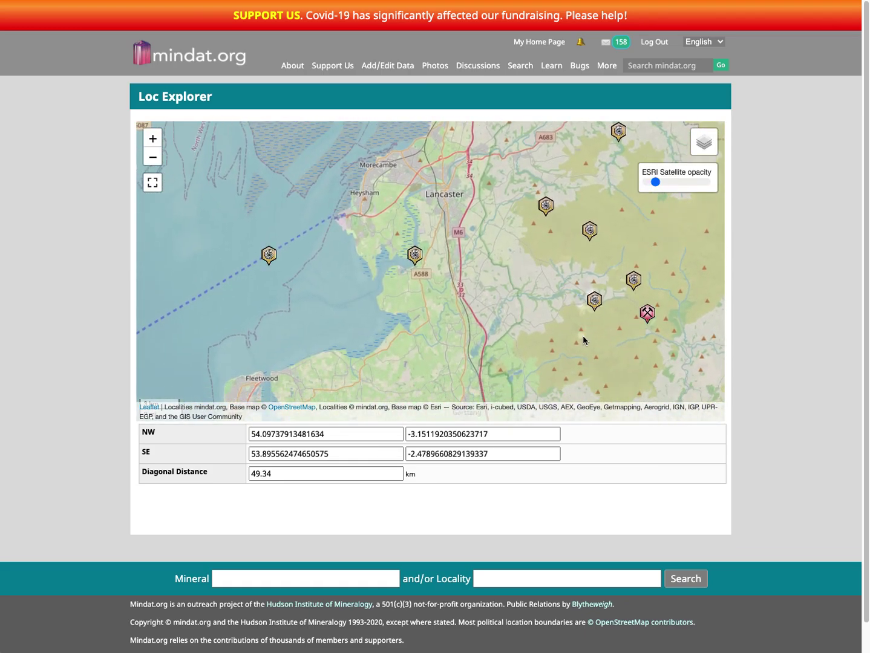
pyautogui.moveTo(693, 330); pyautogui.dragTo(571, 197)
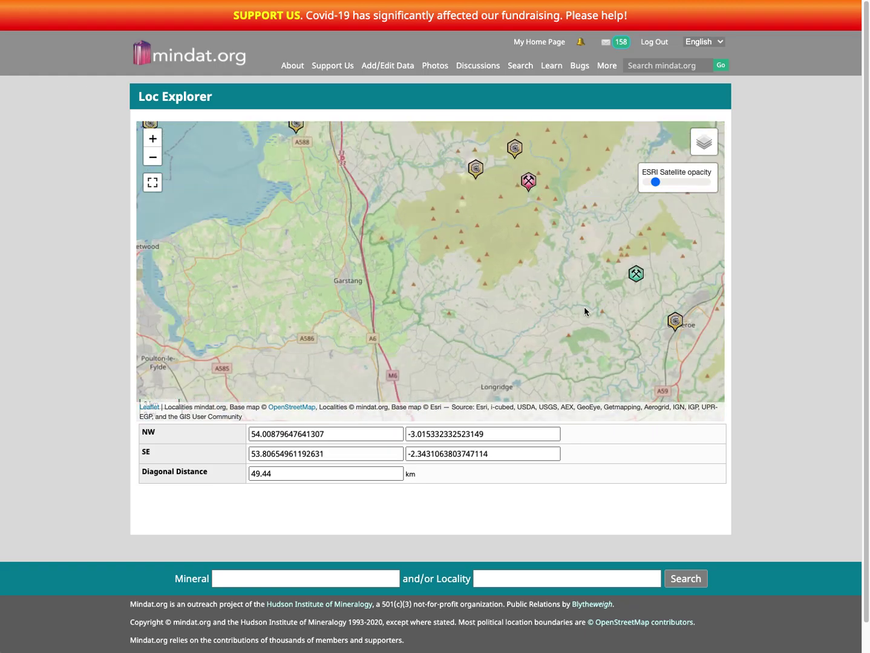
pyautogui.moveTo(570, 332); pyautogui.dragTo(442, 262)
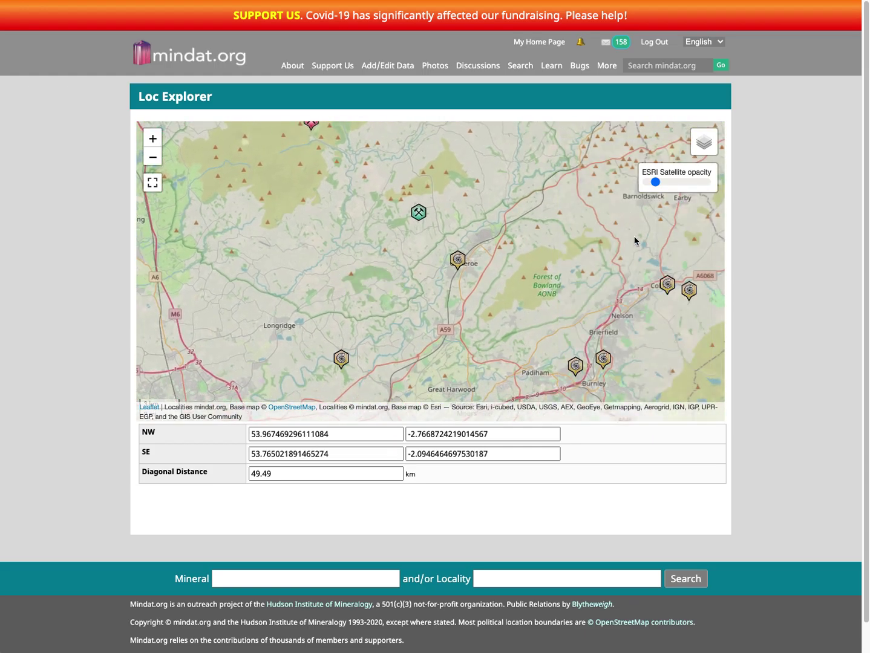
pyautogui.moveTo(713, 153)
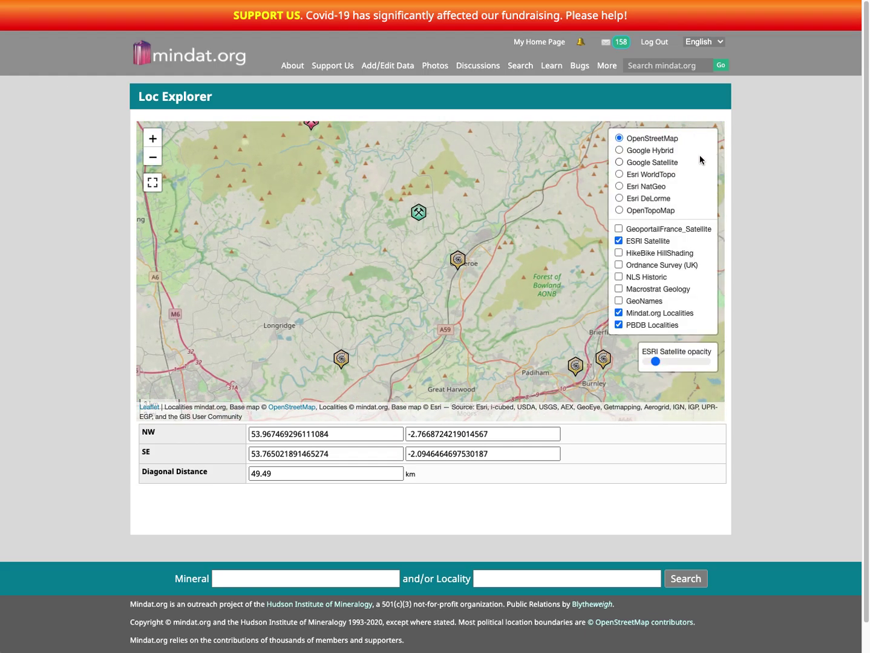
pyautogui.moveTo(472, 173); pyautogui.dragTo(677, 299)
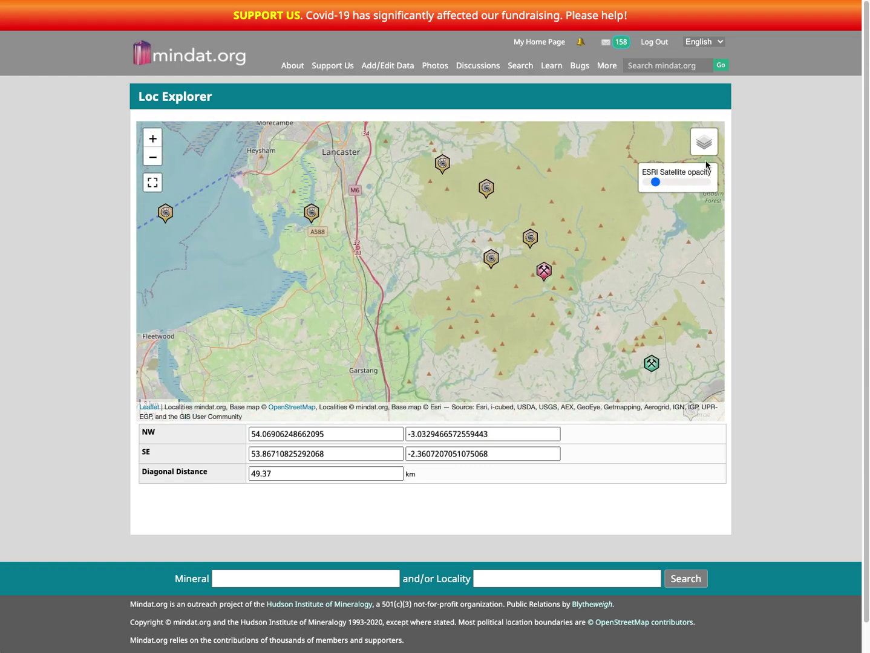
# - Raise ESRI Satellite opacity, turn it off, and zoom in near Clougha Pike
pyautogui.moveTo(662, 186)
pyautogui.mouseDown()
pyautogui.moveTo(650, 184)
pyautogui.moveTo(675, 182)
pyautogui.mouseUp()
pyautogui.moveTo(705, 148)
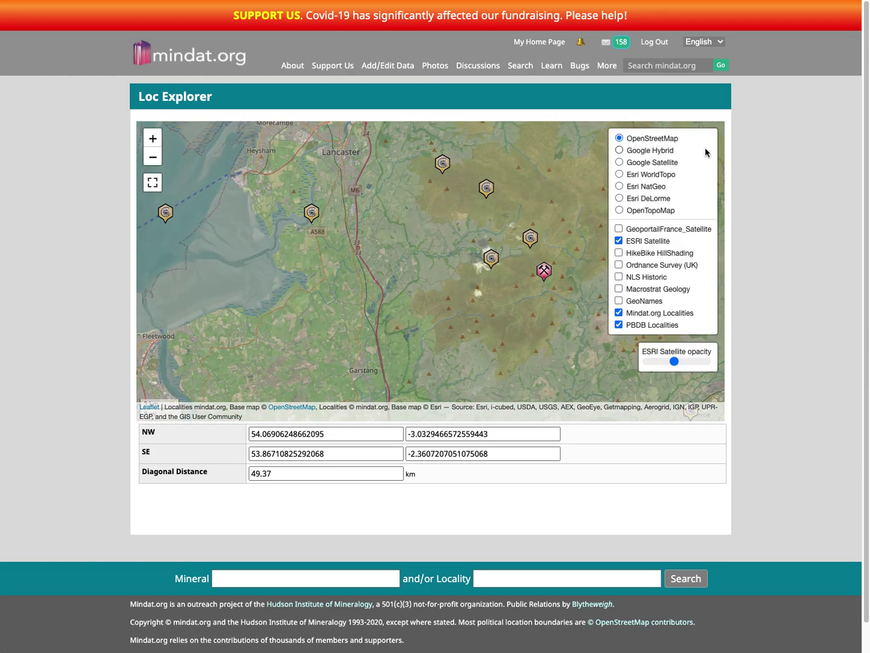
pyautogui.click(618, 241)
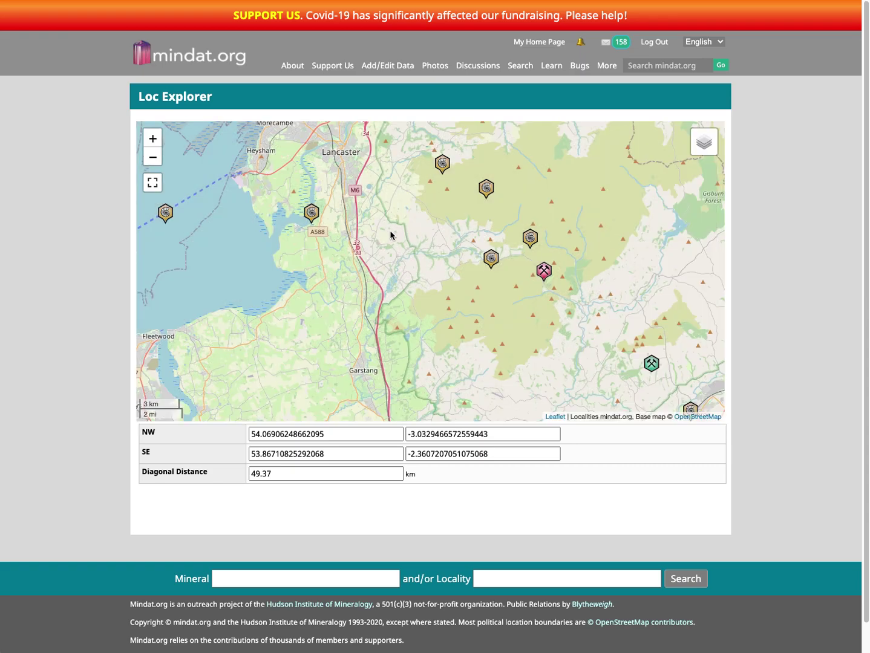
pyautogui.scroll(1, 358, 194)
pyautogui.scroll(1, 444, 200)
pyautogui.moveTo(478, 223); pyautogui.dragTo(314, 295)
pyautogui.moveTo(432, 272); pyautogui.dragTo(307, 269)
pyautogui.moveTo(702, 144)
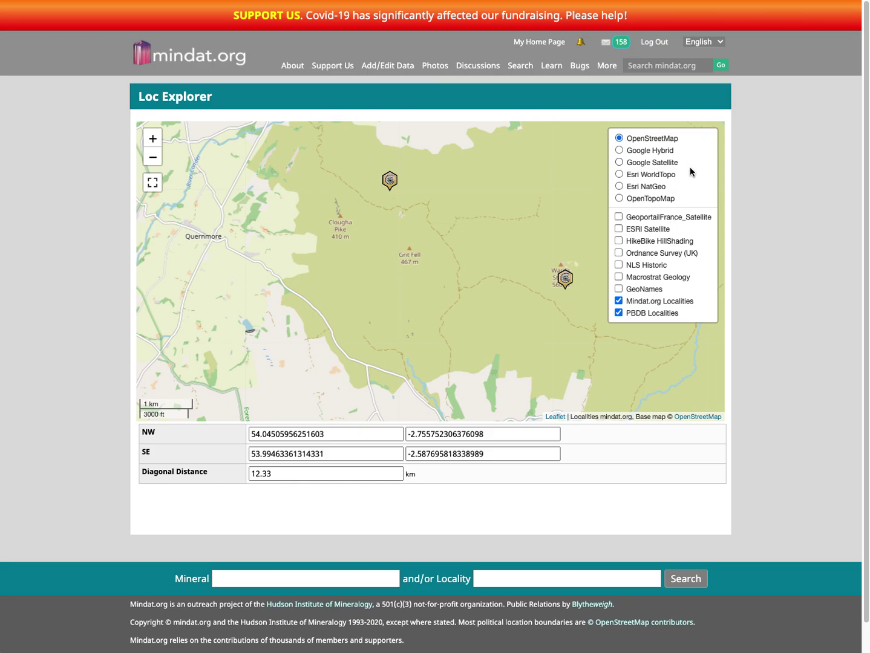
# - Turn on HikeBike HillShading, toggling it off and on and adjusting its strength to compare
pyautogui.click(618, 241)
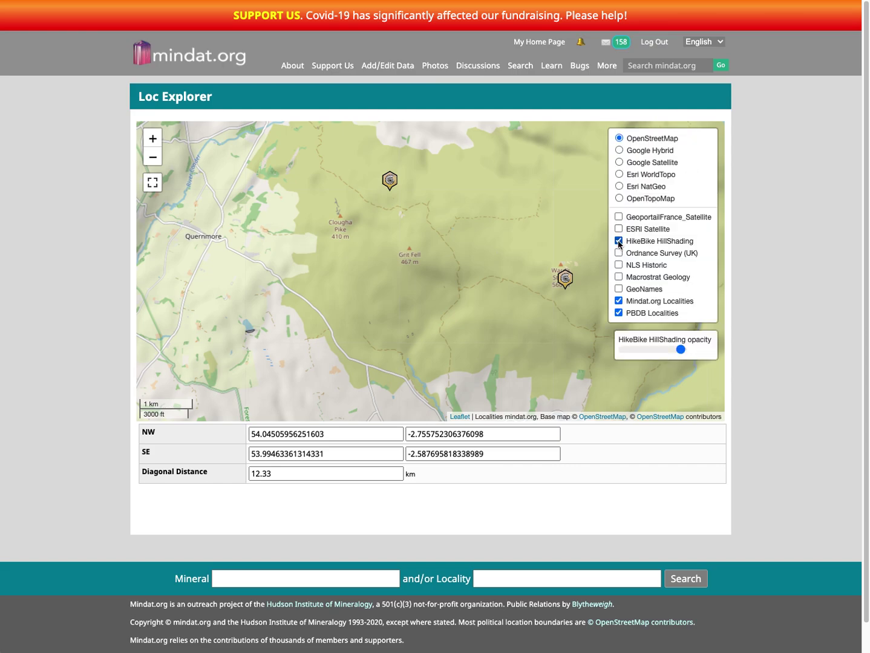
pyautogui.click(619, 241)
pyautogui.click(619, 242)
pyautogui.click(618, 241)
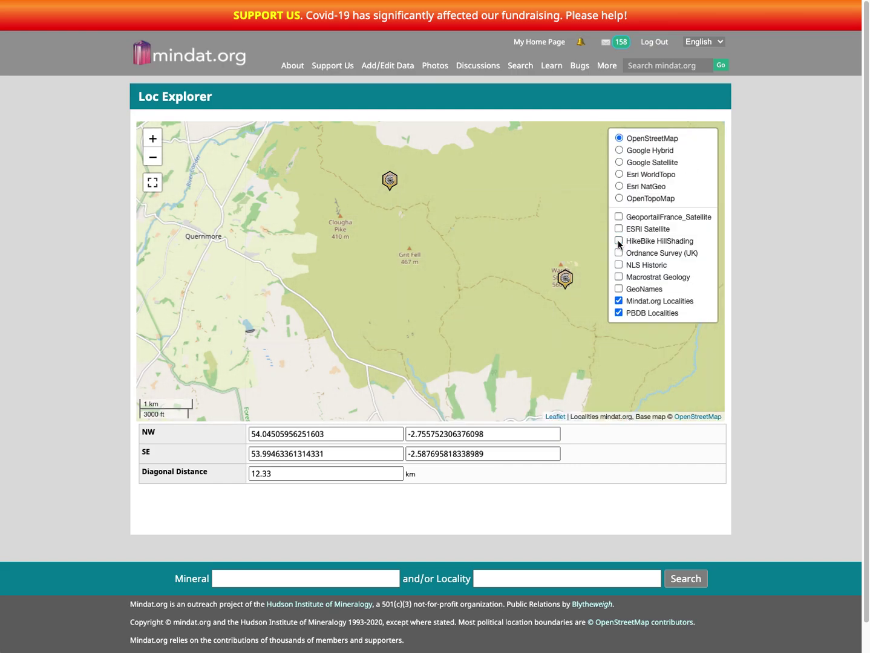
pyautogui.click(618, 241)
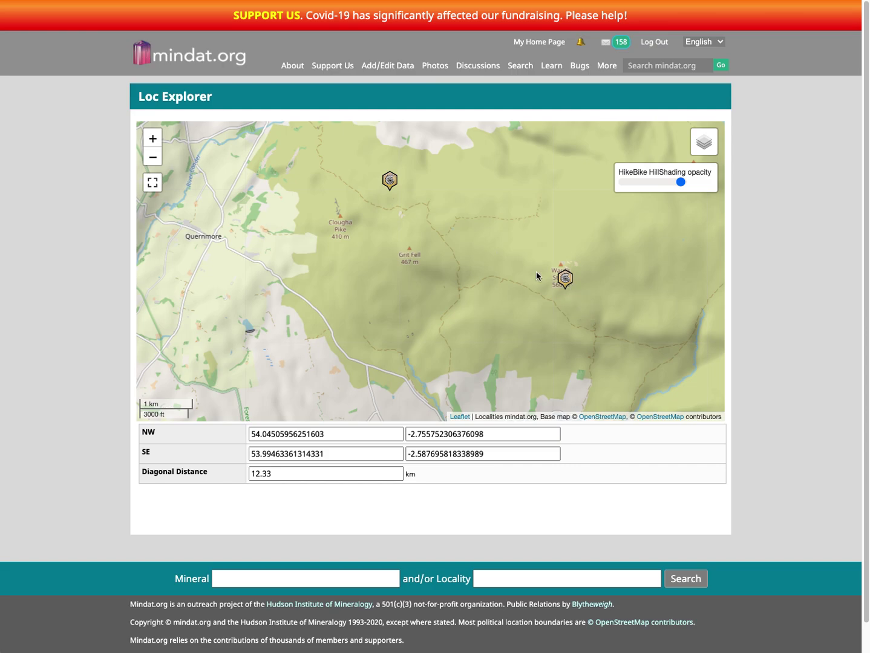
pyautogui.moveTo(538, 274); pyautogui.dragTo(656, 304)
pyautogui.moveTo(323, 231); pyautogui.dragTo(345, 293)
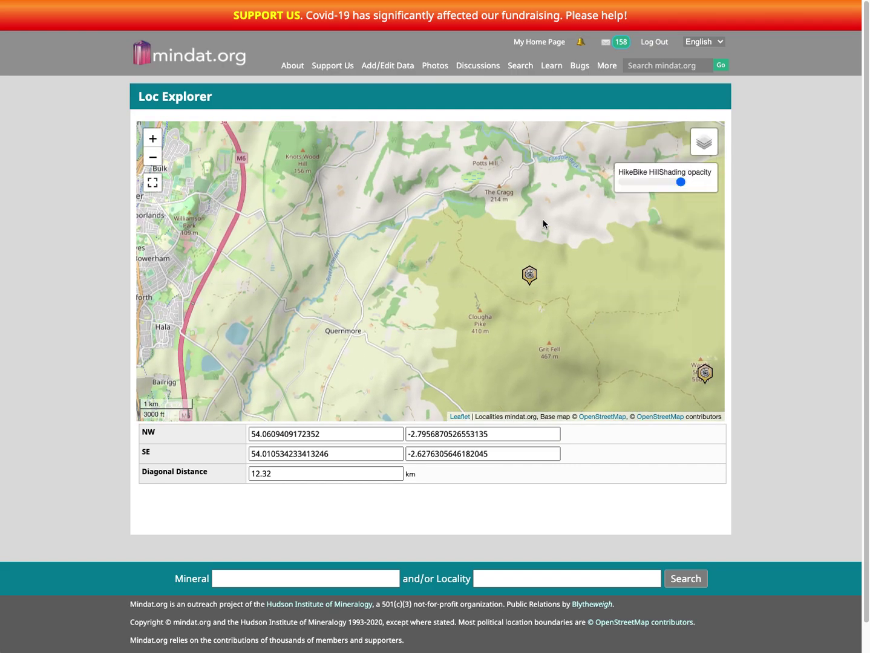
pyautogui.moveTo(681, 182)
pyautogui.mouseDown()
pyautogui.moveTo(625, 182)
pyautogui.moveTo(688, 187)
pyautogui.mouseUp()
# - Pan north via Carnforth to Burton-in-Kendal and Dalton, testing the hillshading fade
pyautogui.moveTo(554, 267); pyautogui.dragTo(634, 267)
pyautogui.moveTo(524, 165); pyautogui.dragTo(549, 397)
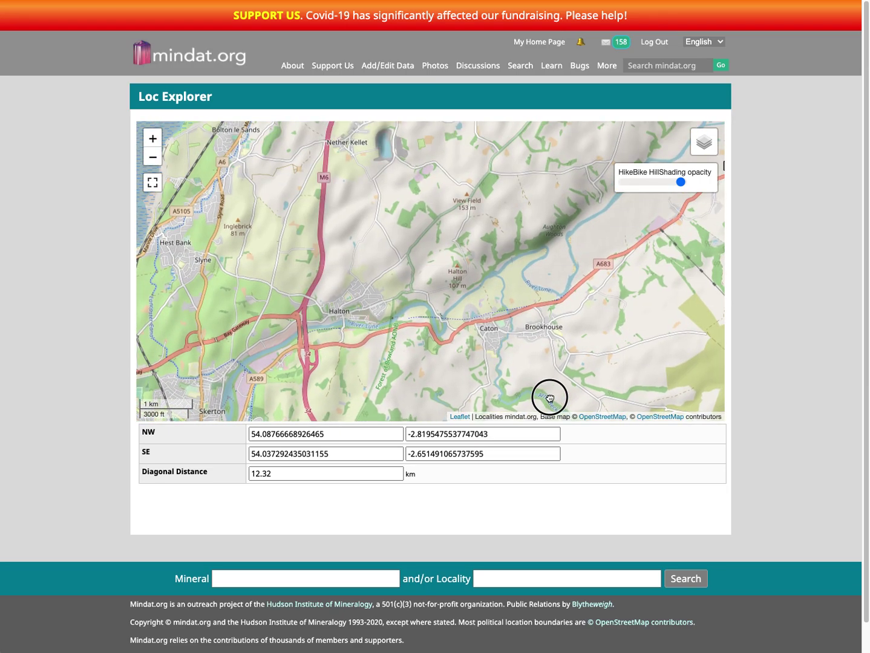
pyautogui.moveTo(547, 286); pyautogui.dragTo(493, 388)
pyautogui.moveTo(520, 181); pyautogui.dragTo(474, 388)
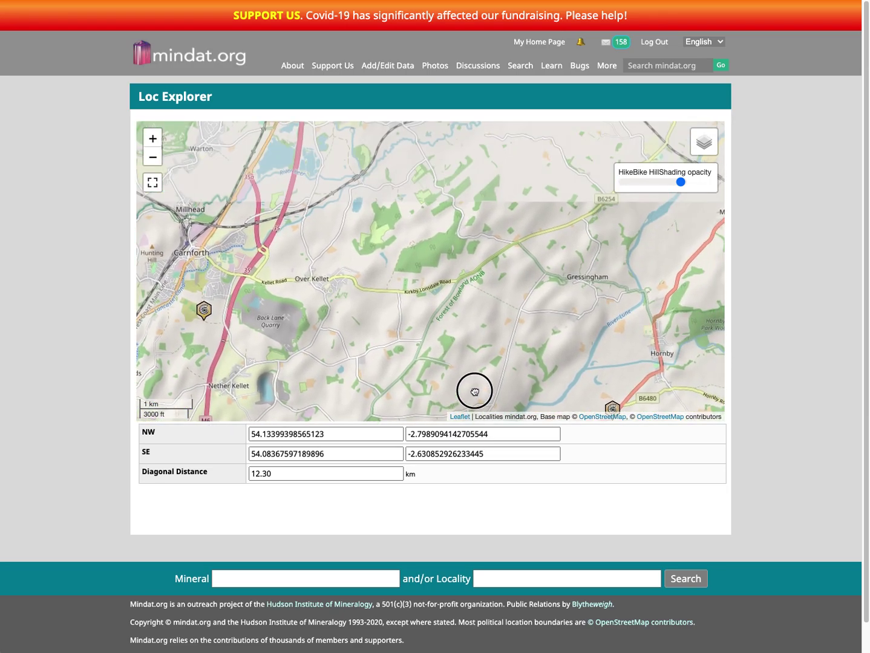
pyautogui.moveTo(511, 266); pyautogui.dragTo(552, 373)
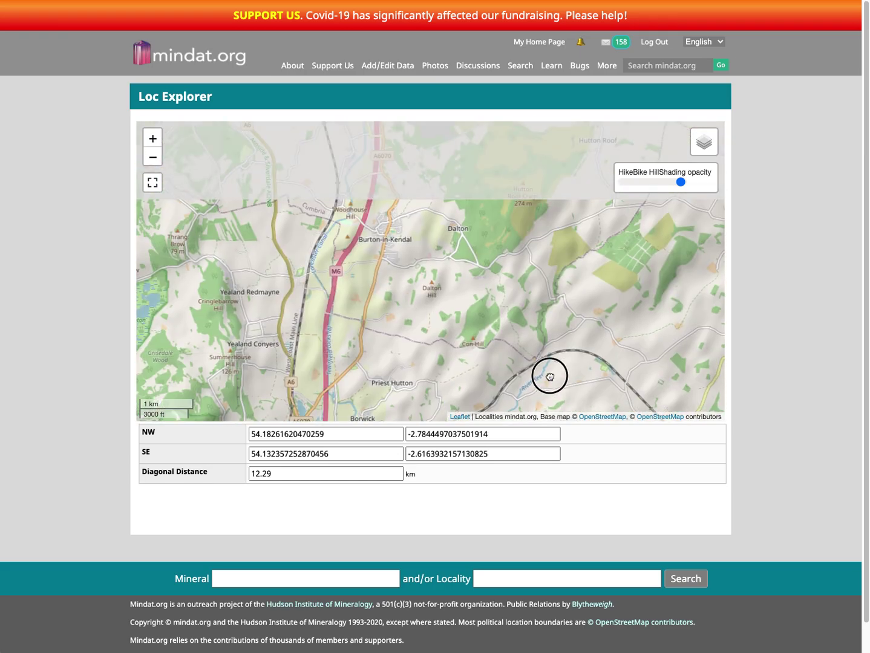
pyautogui.moveTo(545, 254); pyautogui.dragTo(556, 363)
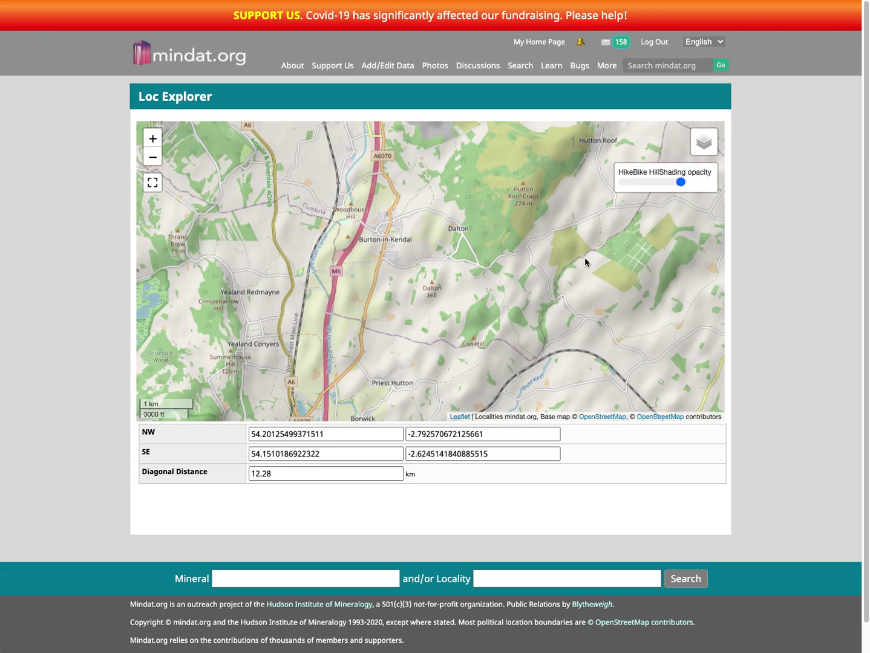
pyautogui.moveTo(654, 185); pyautogui.dragTo(730, 183)
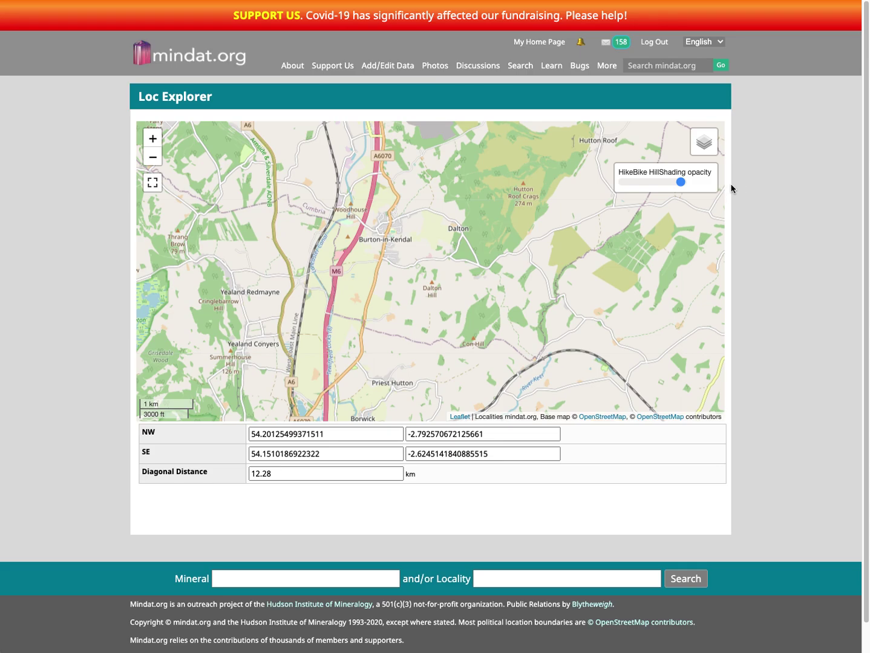
# - Turn on the Macrostrat Geology overlay and lower its opacity
pyautogui.moveTo(703, 151)
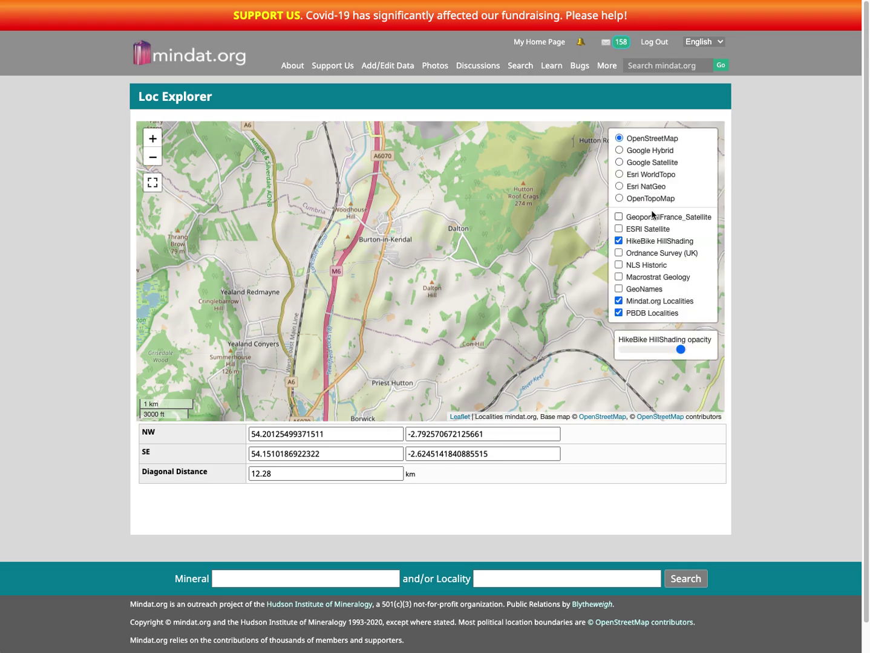
pyautogui.click(636, 277)
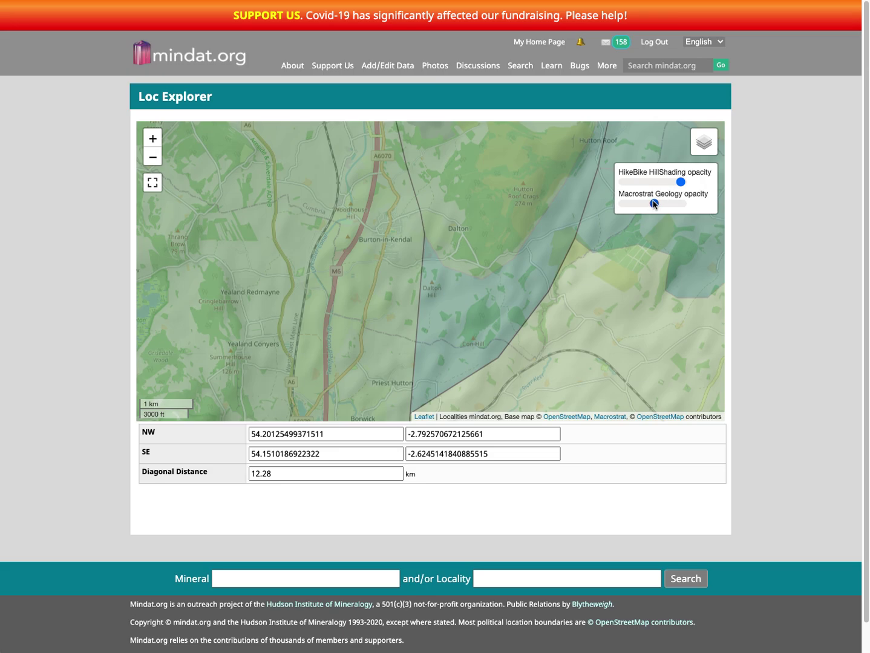
pyautogui.moveTo(654, 204); pyautogui.dragTo(642, 204)
# - Pan to Carnforth, Over Kellet and Nether Kellet and zoom in
pyautogui.moveTo(569, 355); pyautogui.dragTo(567, 228)
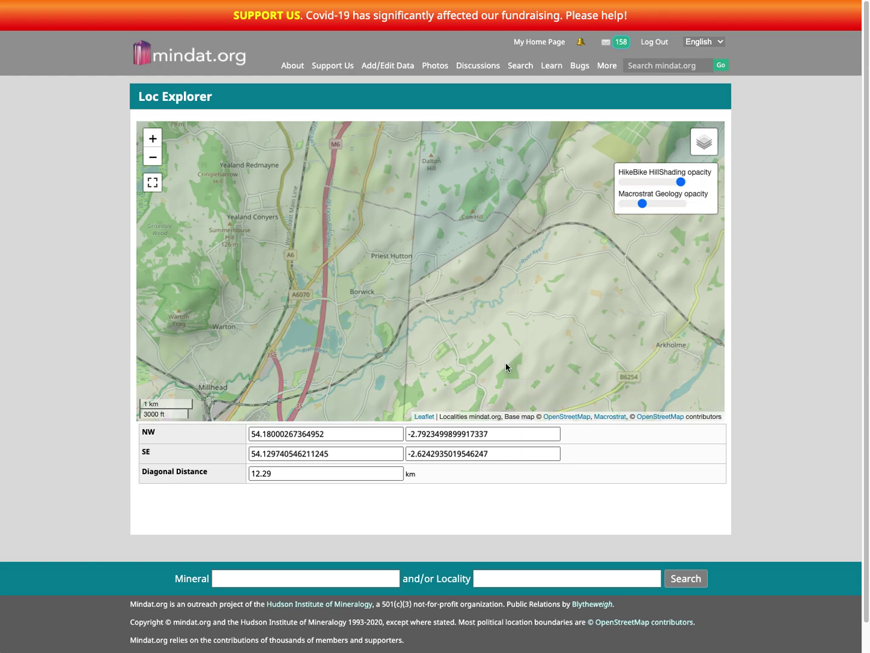
pyautogui.moveTo(506, 364); pyautogui.dragTo(601, 265)
pyautogui.moveTo(560, 331); pyautogui.dragTo(579, 203)
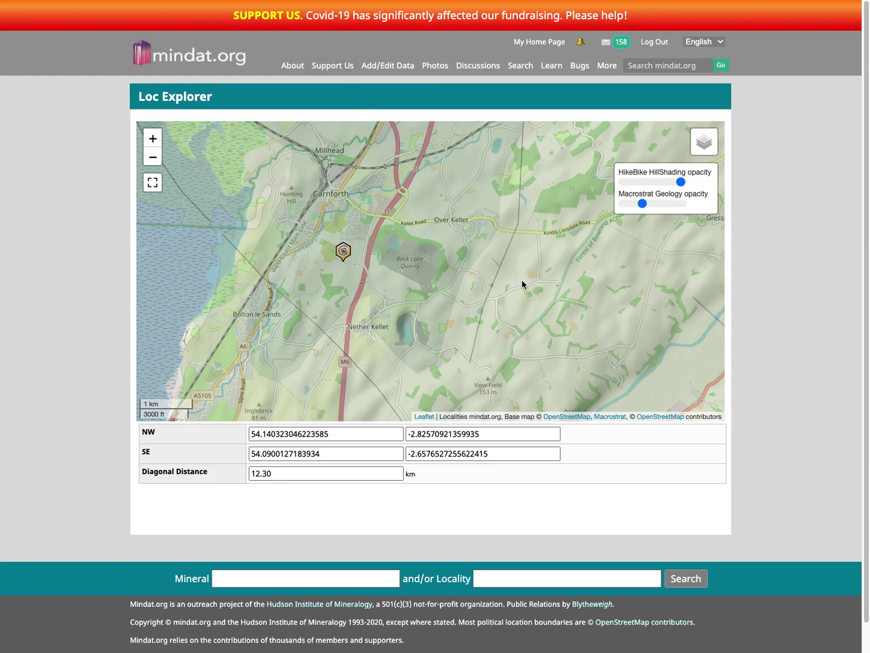
pyautogui.scroll(-2, 581, 340)
pyautogui.scroll(2, 588, 230)
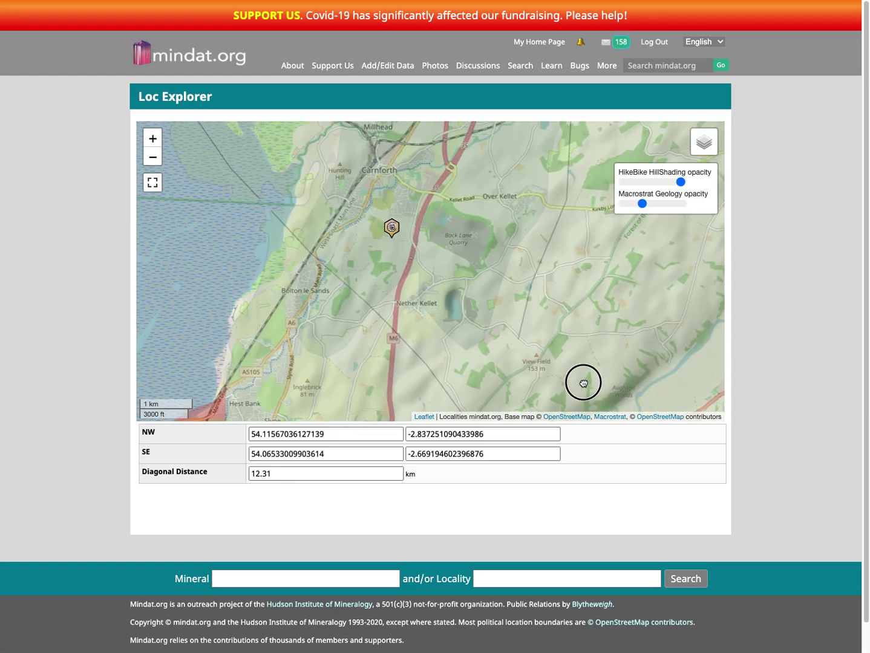
pyautogui.scroll(2, 456, 272)
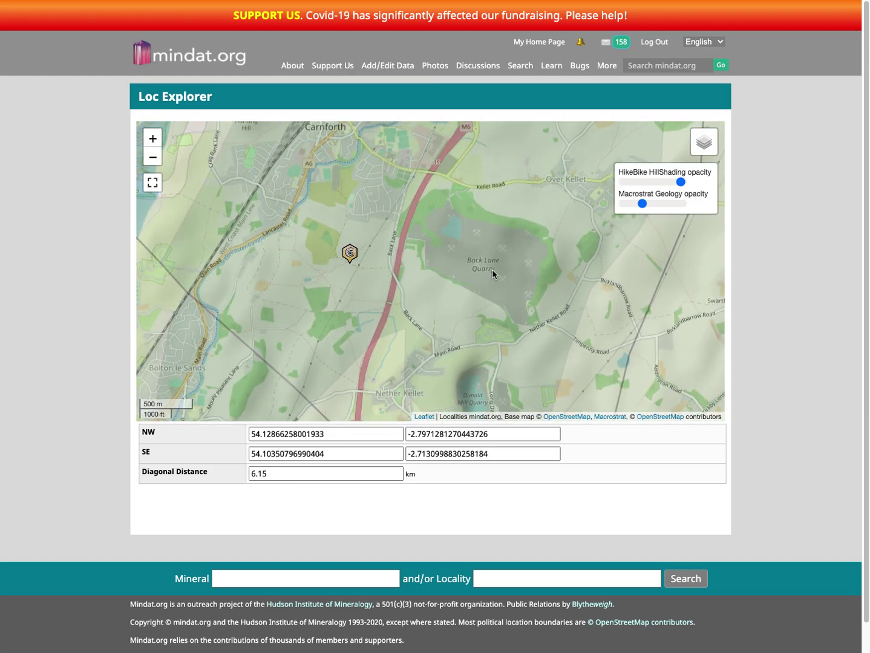
# - Show the Dunald Mill Quarry locality details, labelled Carboniferous
pyautogui.click(349, 253)
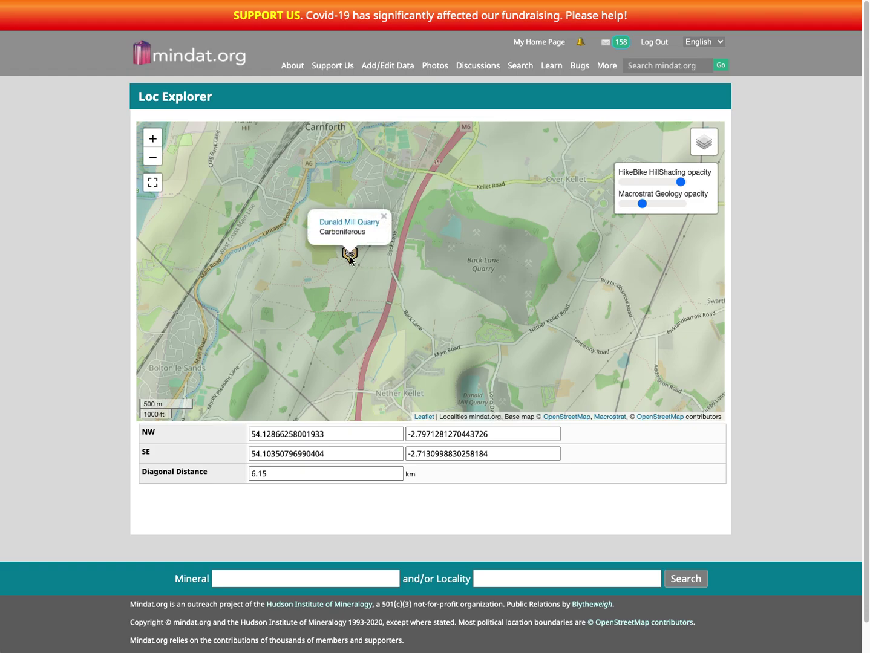
pyautogui.click(383, 219)
pyautogui.moveTo(416, 309); pyautogui.dragTo(401, 227)
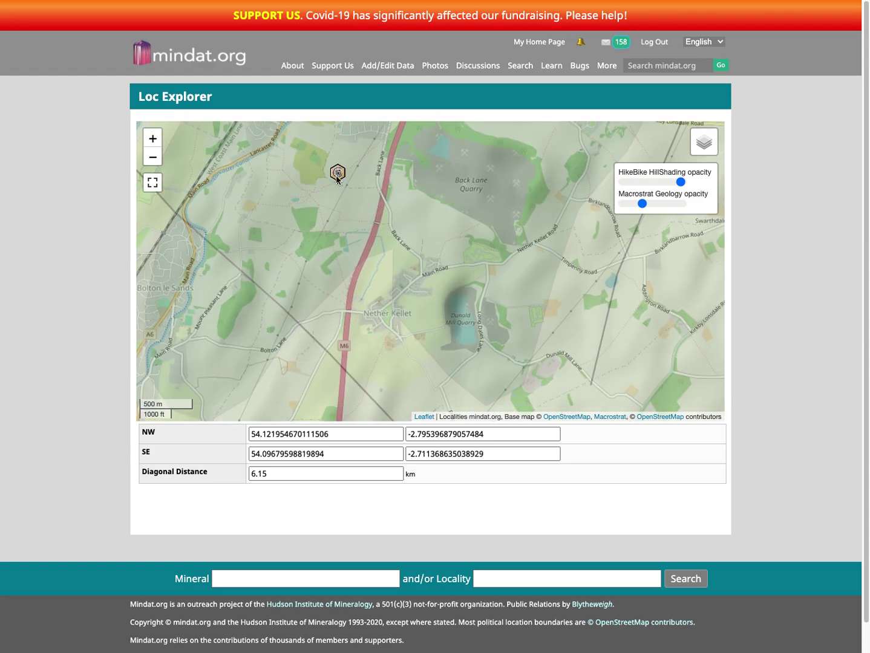
pyautogui.click(337, 174)
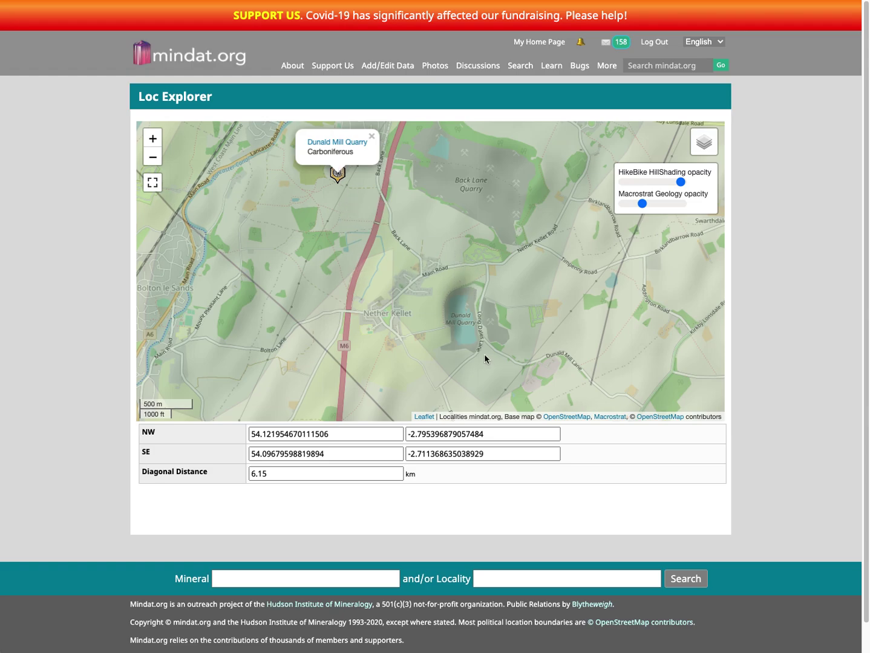
# - Zoom out over Morecambe Bay to a 49.21 km diagonal
pyautogui.moveTo(466, 233); pyautogui.dragTo(469, 291)
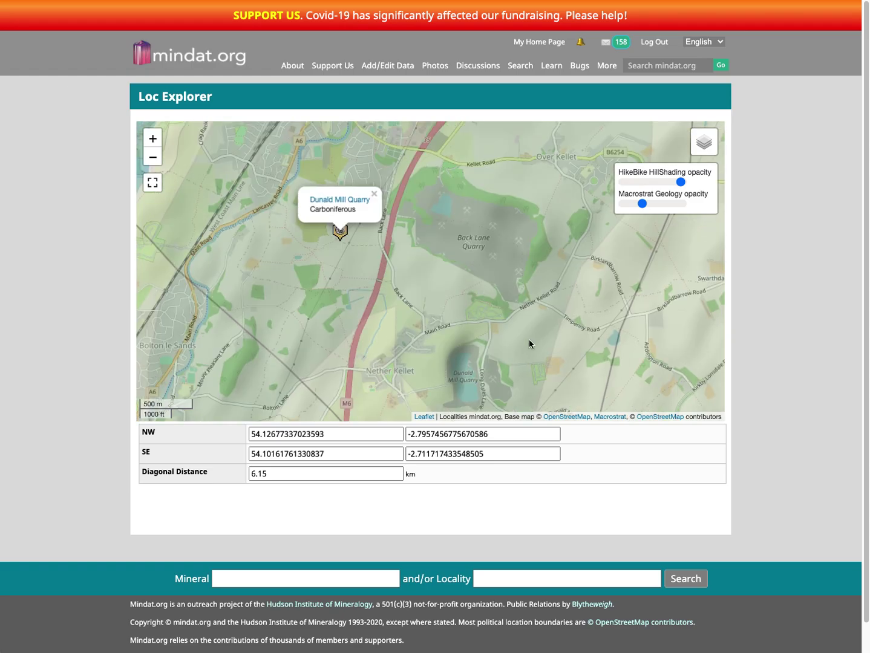
pyautogui.scroll(-1, 528, 339)
pyautogui.scroll(-1, 553, 248)
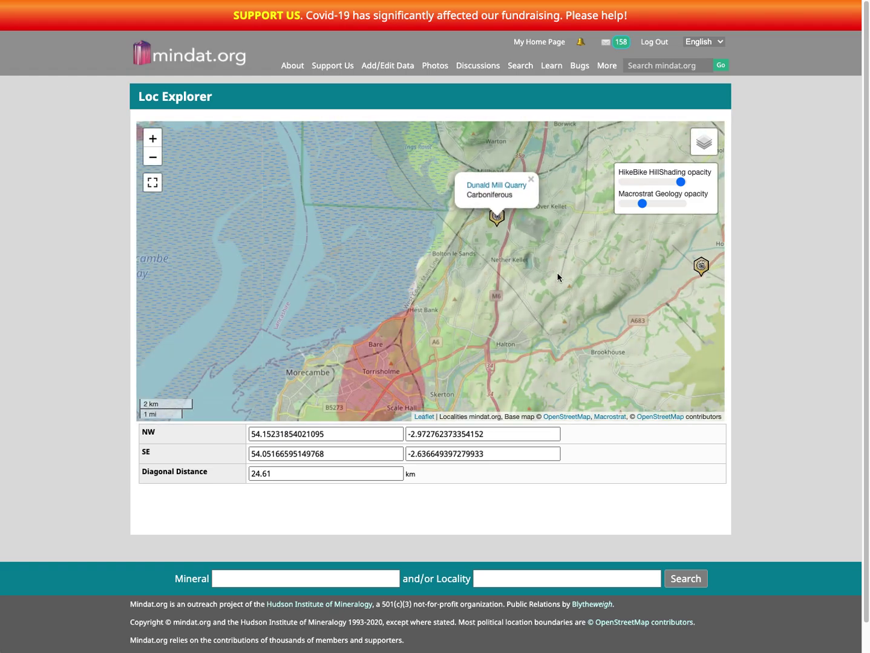
pyautogui.scroll(-1, 558, 269)
pyautogui.moveTo(704, 142)
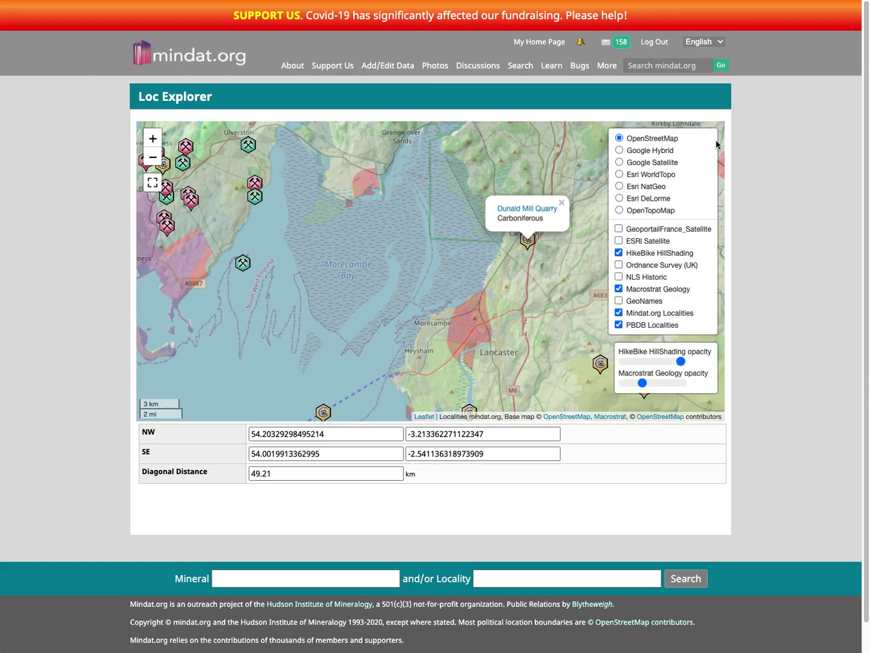
# - Turn off HikeBike HillShading, Macrostrat Geology, Mindat.org Localities and PBDB Localities
pyautogui.click(629, 254)
pyautogui.click(638, 290)
pyautogui.click(633, 313)
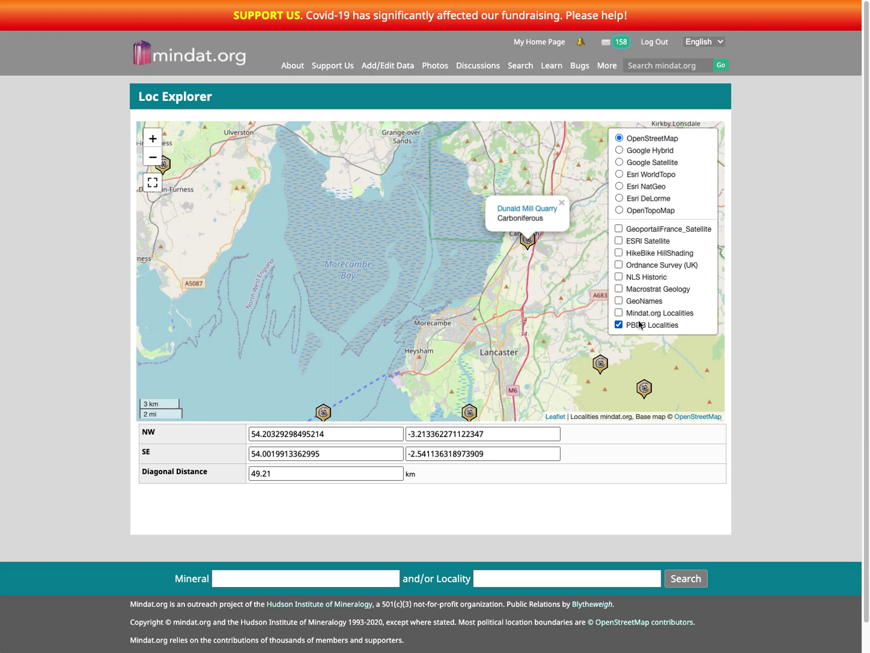
pyautogui.click(638, 325)
# - Zoom out well beyond Britain and shift the map south-east
pyautogui.scroll(-1, 617, 233)
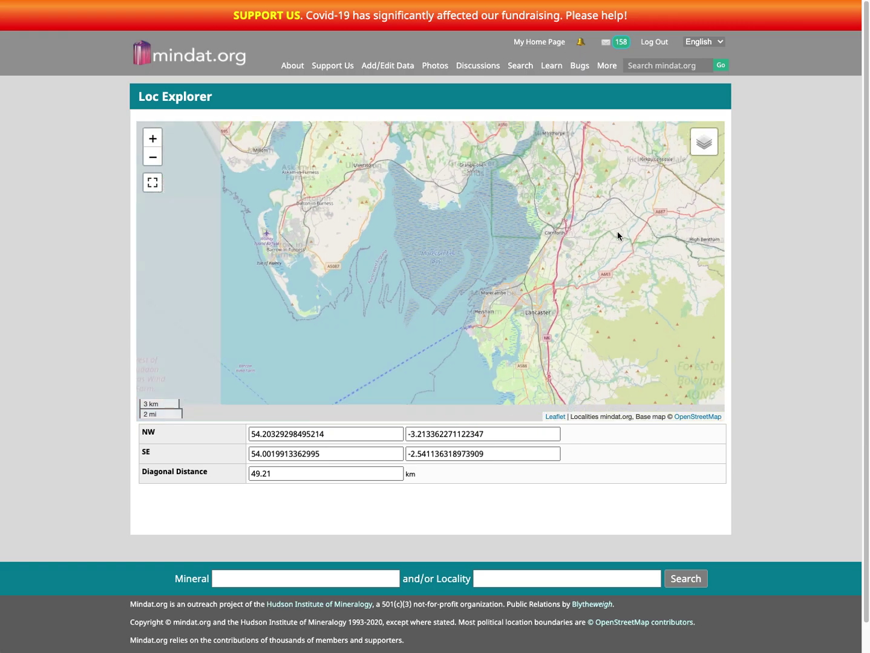
pyautogui.scroll(-1, 617, 231)
pyautogui.scroll(-2, 641, 295)
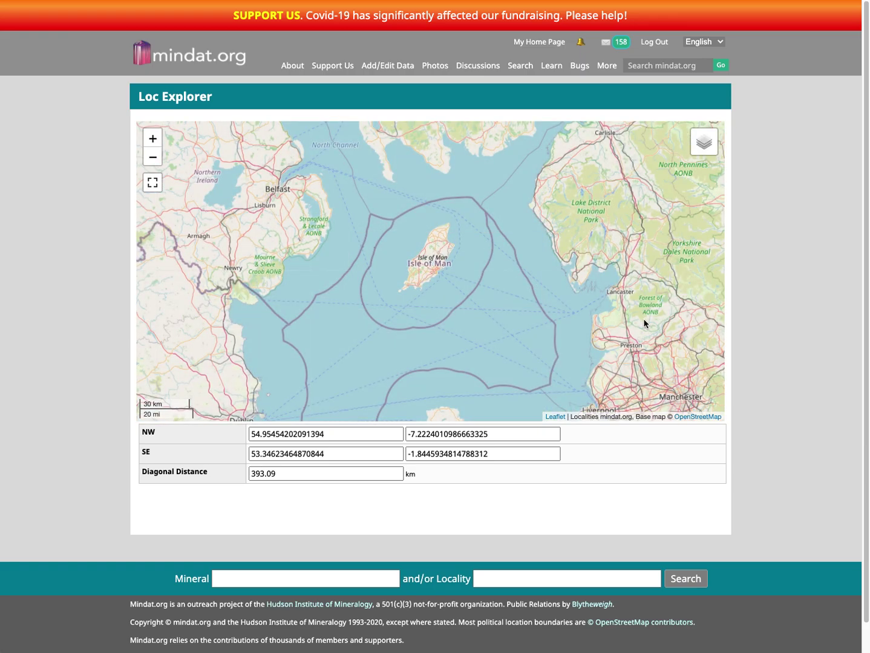
pyautogui.moveTo(643, 323); pyautogui.dragTo(431, 199)
pyautogui.scroll(-1, 501, 253)
pyautogui.scroll(-1, 502, 253)
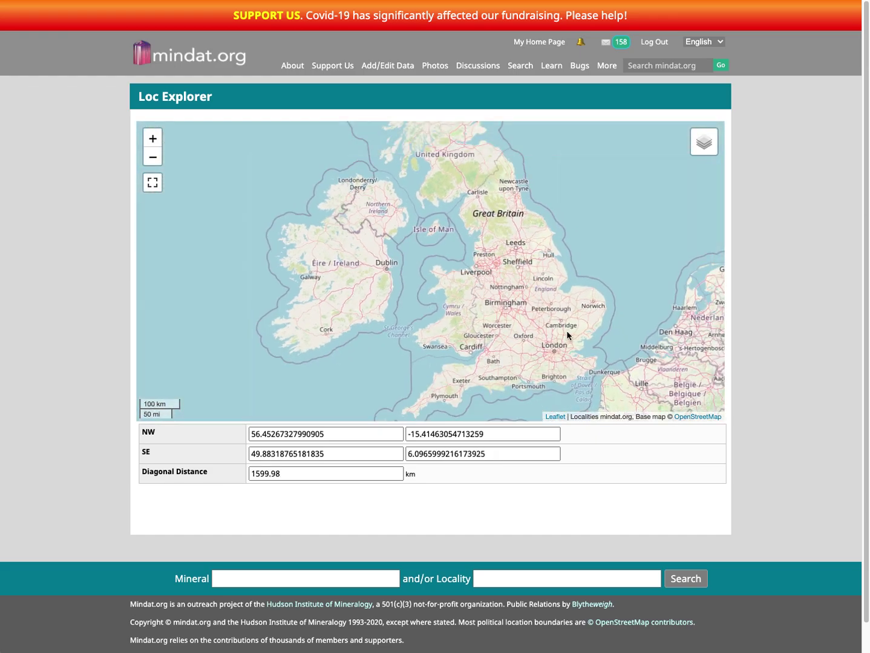
# - Pan across Europe to frame Austria and Slovenia at a 907.48 km diagonal
pyautogui.moveTo(508, 300); pyautogui.dragTo(315, 139)
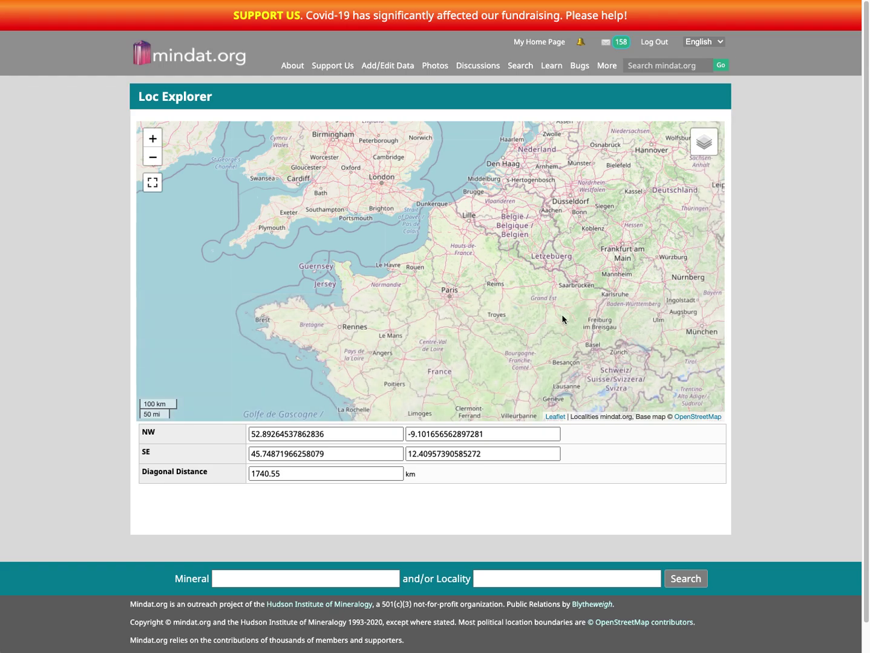
pyautogui.moveTo(563, 316); pyautogui.dragTo(446, 219)
pyautogui.moveTo(559, 281); pyautogui.dragTo(453, 337)
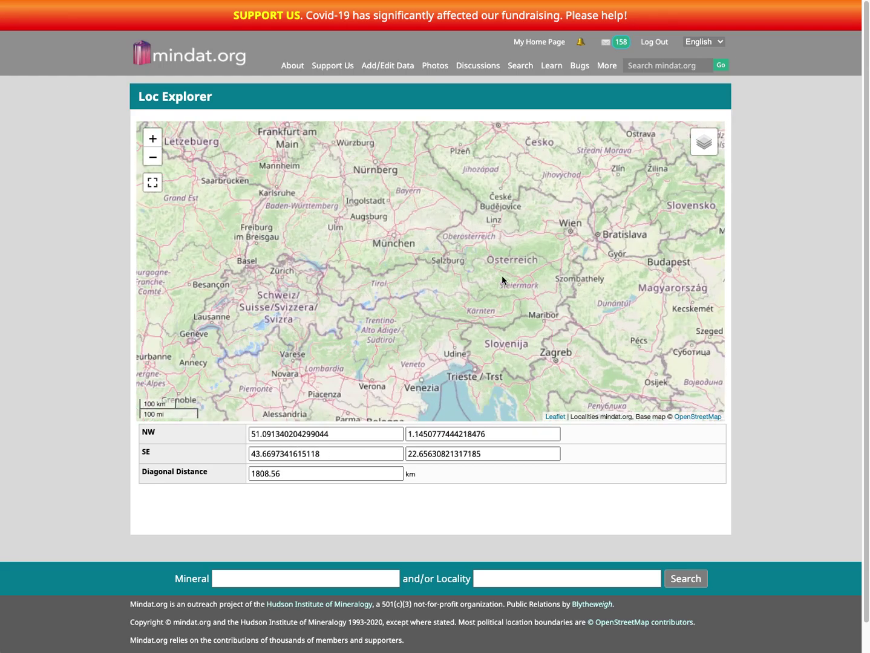
pyautogui.scroll(1, 505, 275)
pyautogui.moveTo(704, 148)
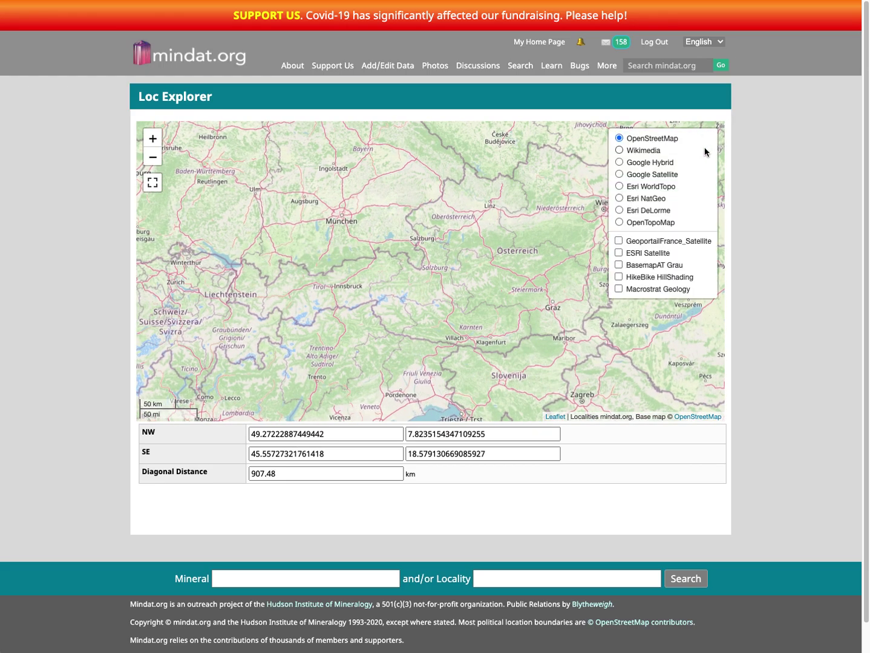
# - Add the BasemapAT Grau overlay and zoom in to Seewalchen on the Wallersee
pyautogui.click(618, 265)
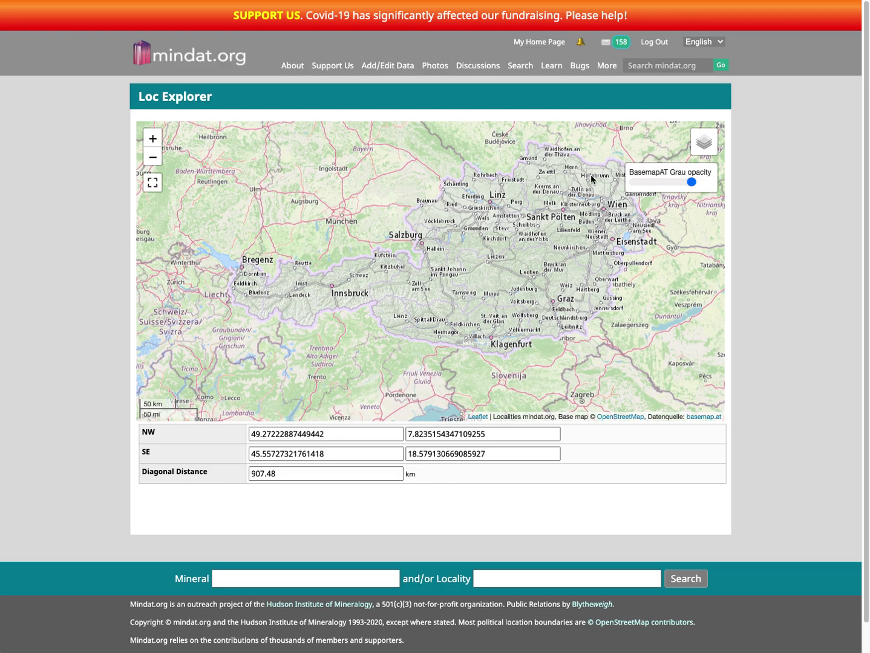
pyautogui.scroll(5, 417, 229)
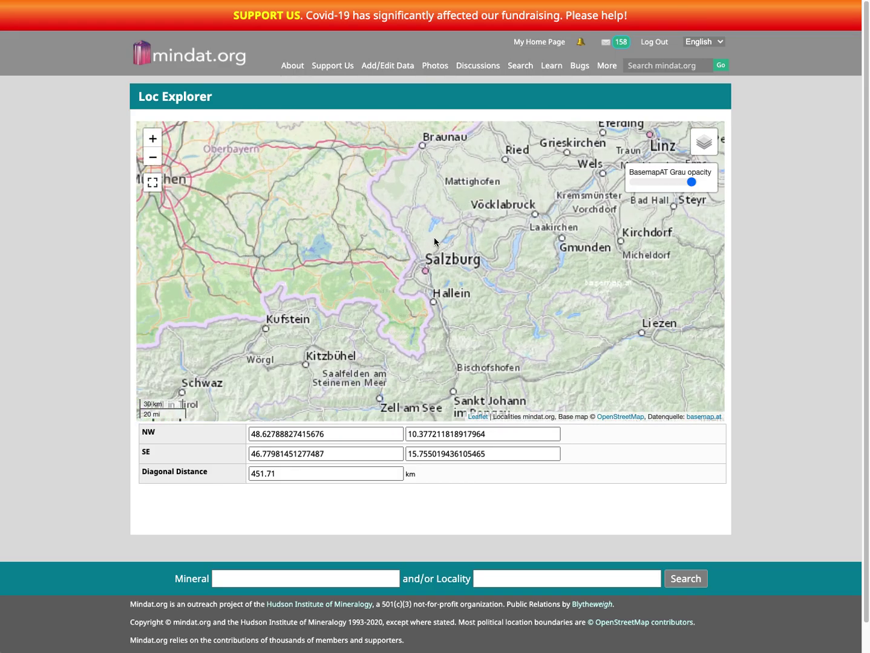
pyautogui.scroll(2, 412, 253)
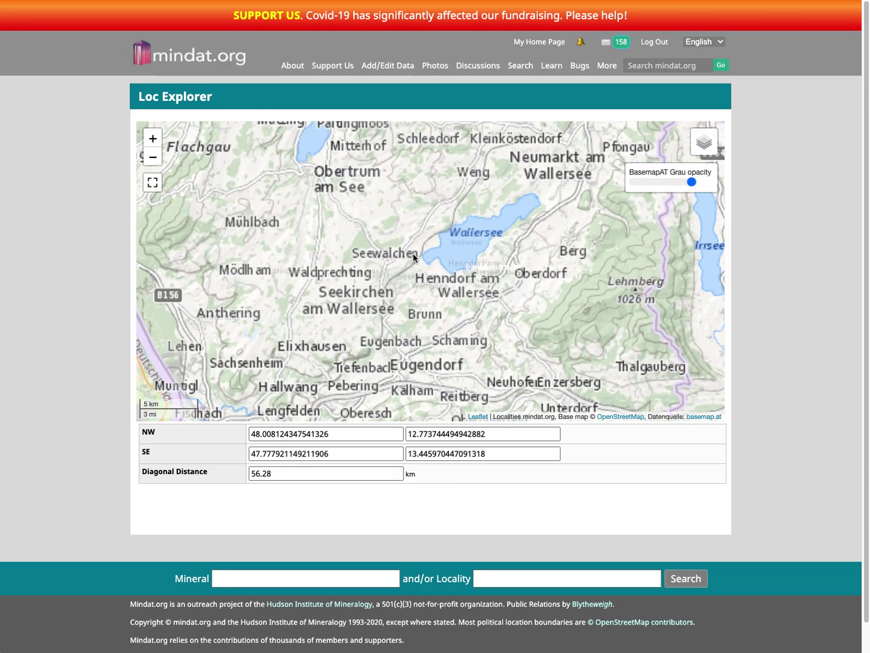
pyautogui.scroll(1, 428, 265)
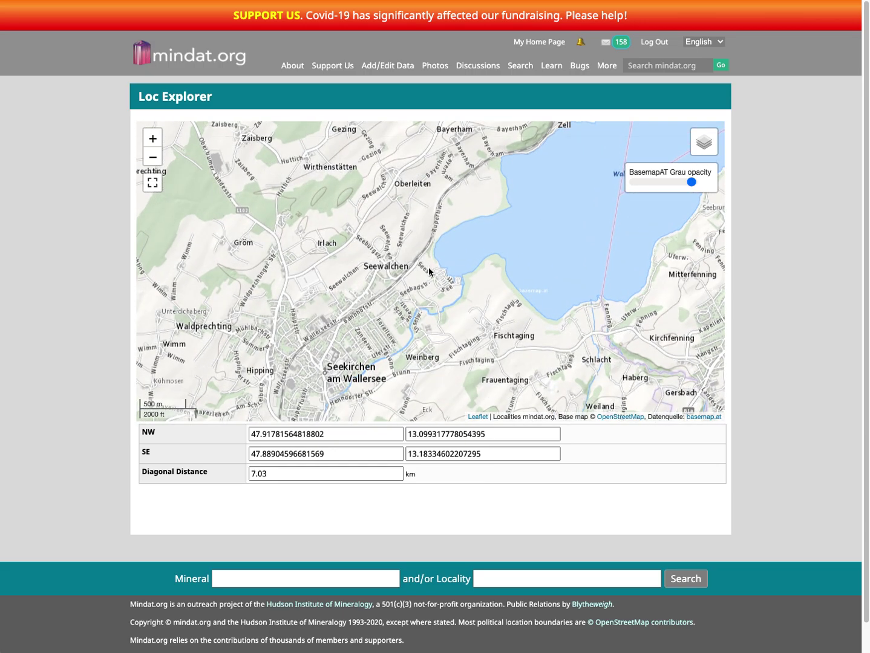
pyautogui.scroll(1, 453, 288)
pyautogui.scroll(-1, 453, 288)
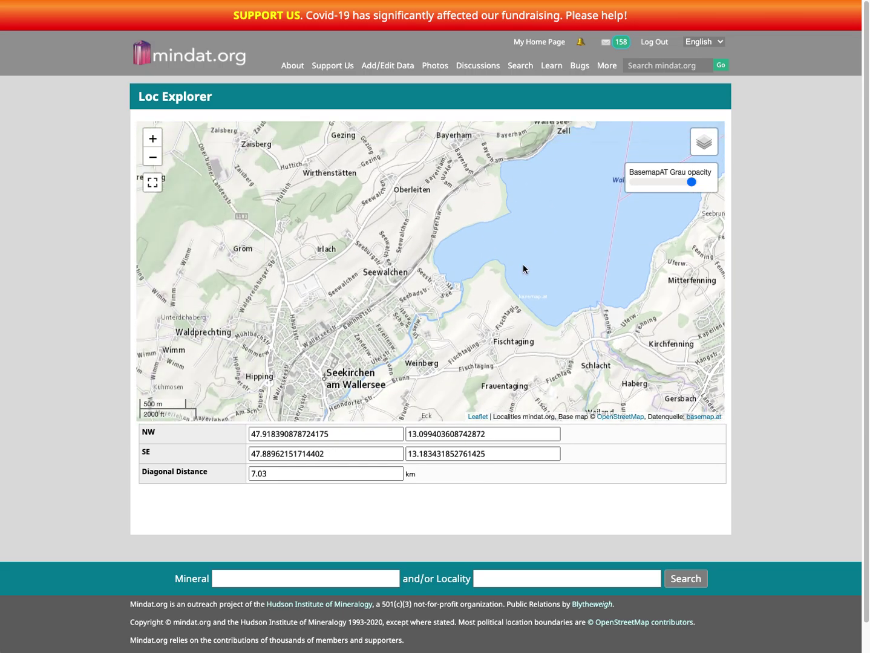
pyautogui.moveTo(526, 199); pyautogui.dragTo(558, 226)
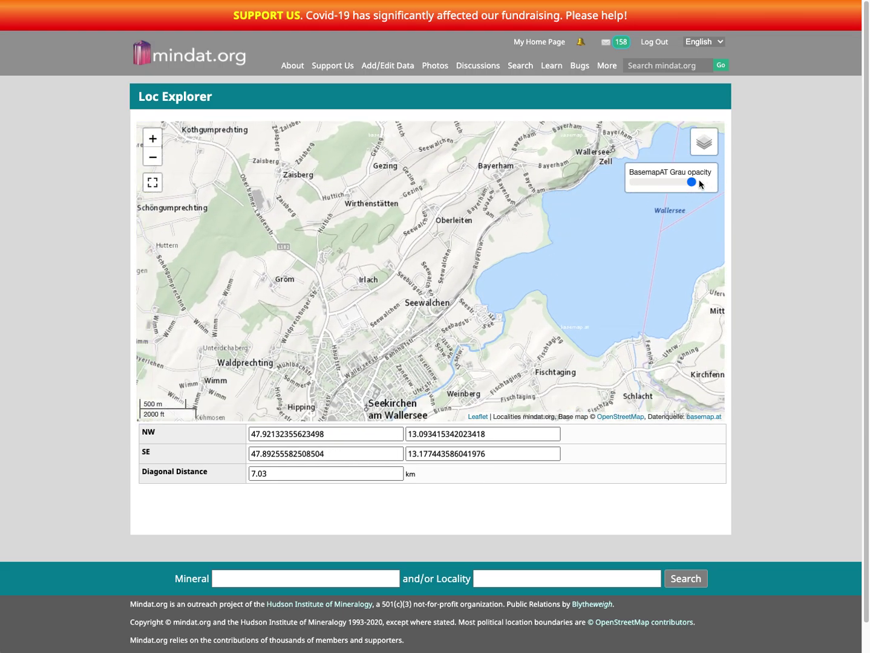
# - Vary the BasemapAT Grau opacity between full and half, leaving it at zero
pyautogui.moveTo(691, 182); pyautogui.dragTo(562, 181)
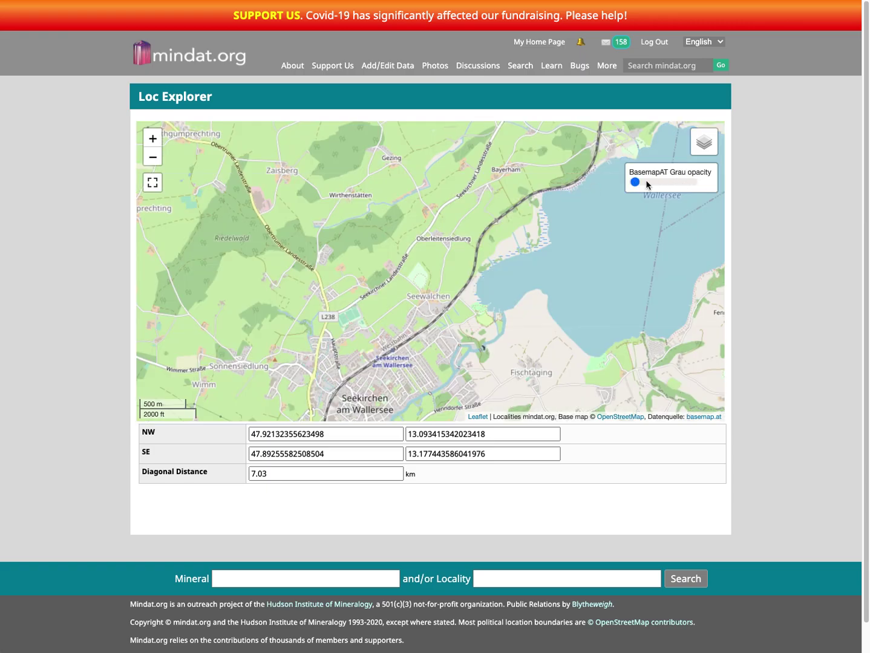
pyautogui.moveTo(635, 182); pyautogui.dragTo(665, 185)
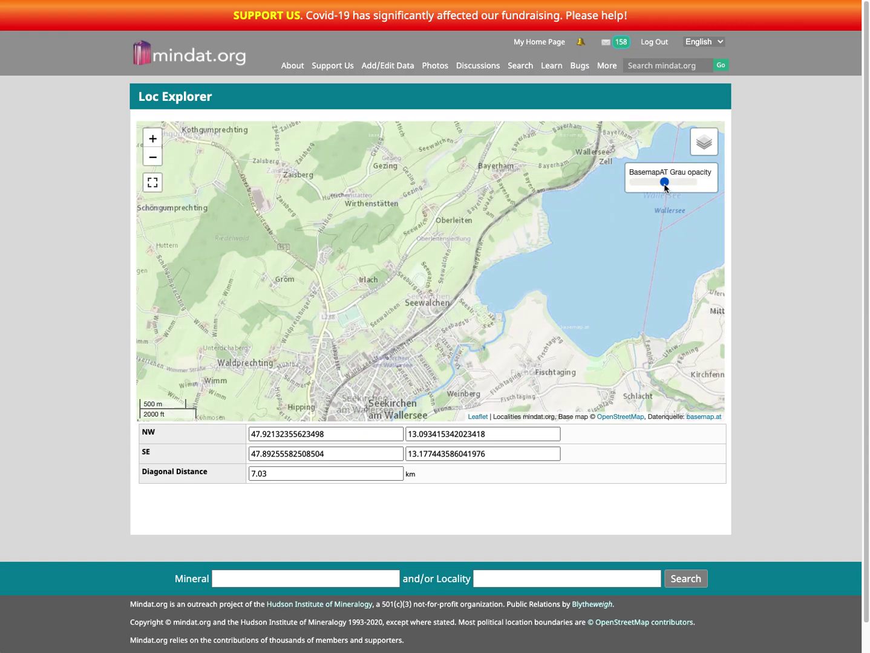
pyautogui.click(696, 183)
pyautogui.moveTo(696, 184); pyautogui.dragTo(632, 185)
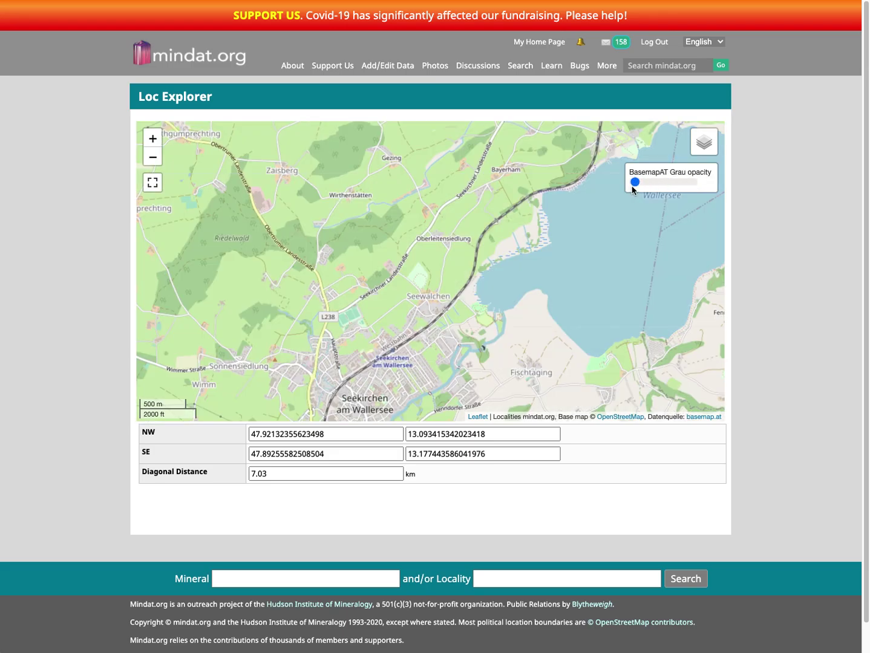
pyautogui.click(632, 183)
pyautogui.moveTo(708, 147)
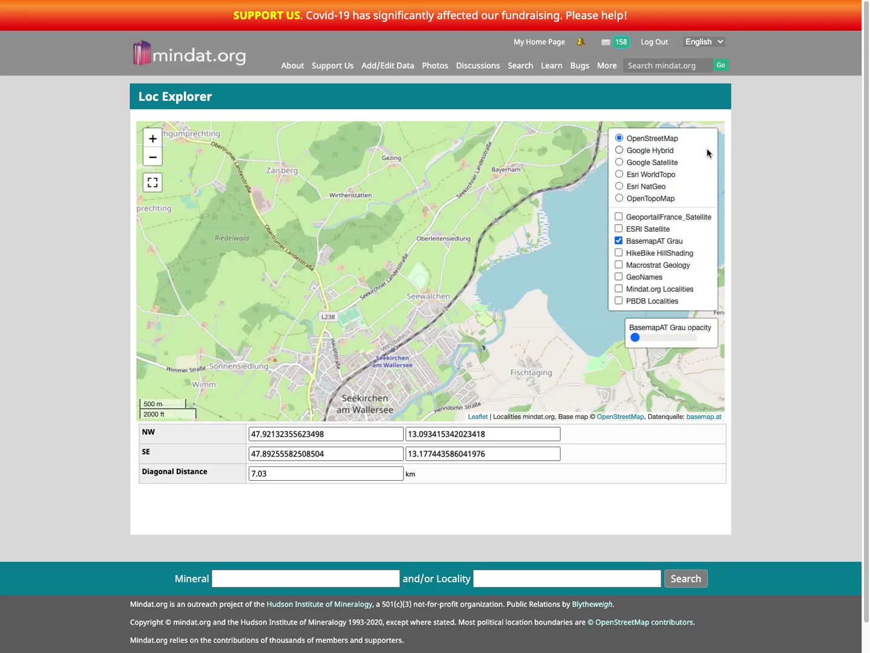
# - Switch the base map to Google Satellite with the grey overlay at half opacity
pyautogui.click(635, 162)
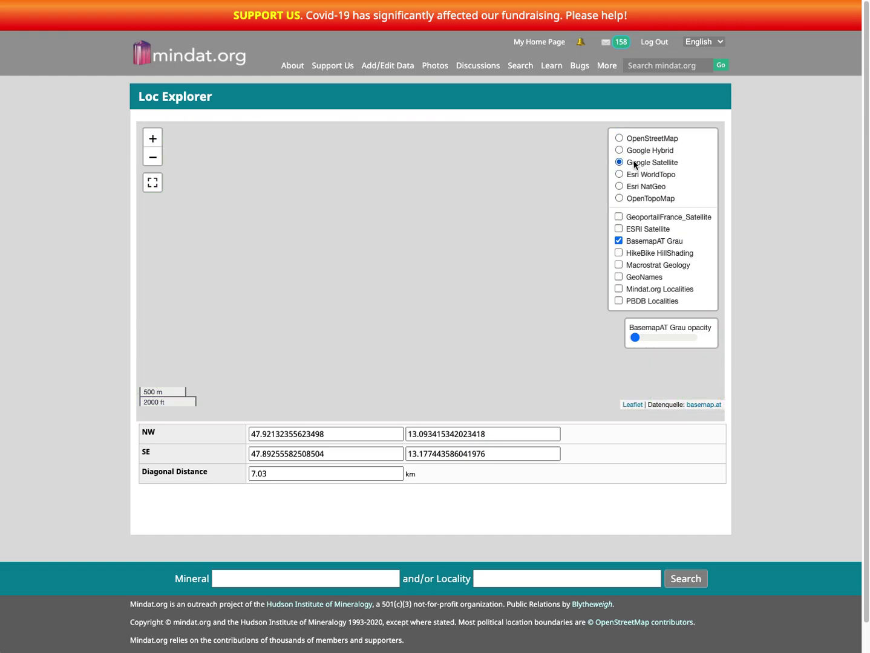
pyautogui.moveTo(663, 182)
pyautogui.mouseDown()
pyautogui.moveTo(690, 182)
pyautogui.moveTo(651, 195)
pyautogui.moveTo(665, 182)
pyautogui.mouseUp()
pyautogui.moveTo(435, 257); pyautogui.dragTo(466, 389)
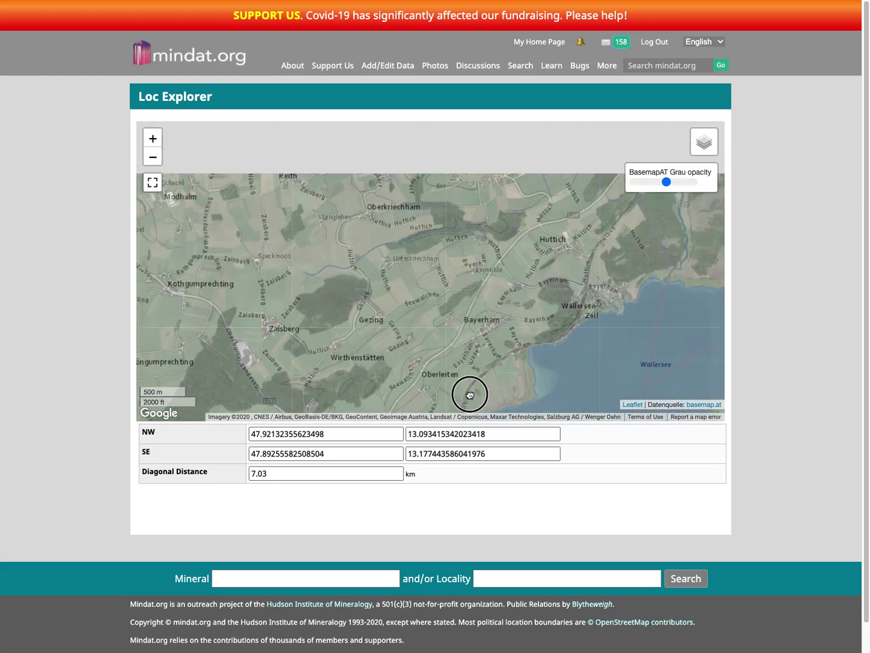
# - Return to the OpenStreetMap base and remove the BasemapAT Grau overlay
pyautogui.moveTo(685, 147)
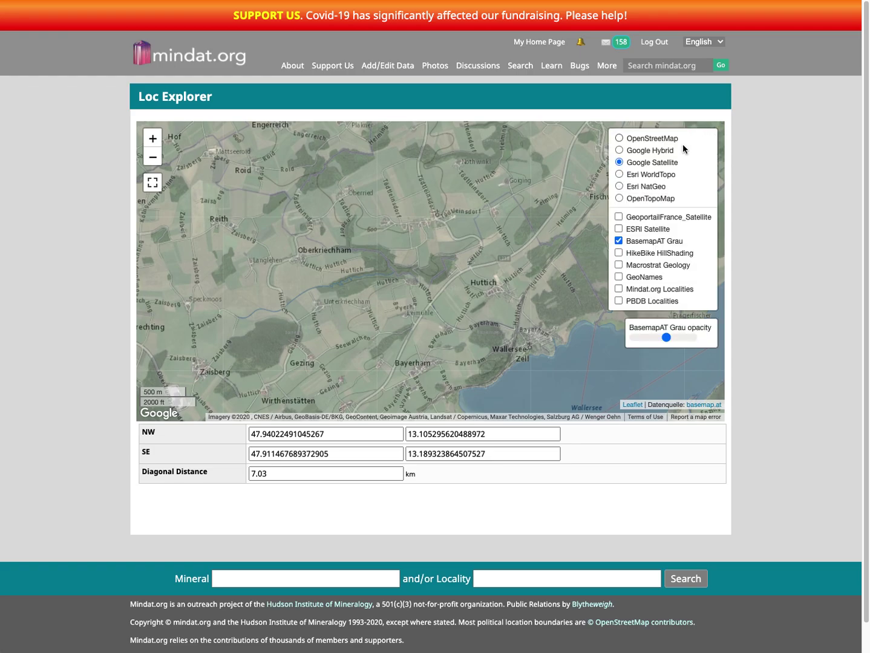
pyautogui.click(661, 139)
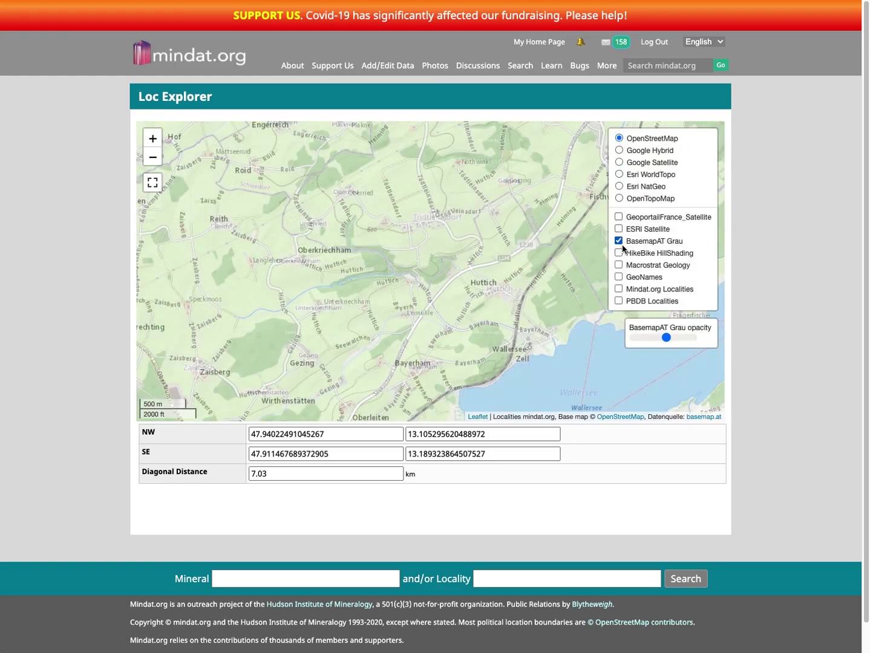
pyautogui.click(618, 242)
# - Zoom out and pan east past Attersee, Wien and Bratislava toward Slovakia
pyautogui.scroll(-2, 558, 331)
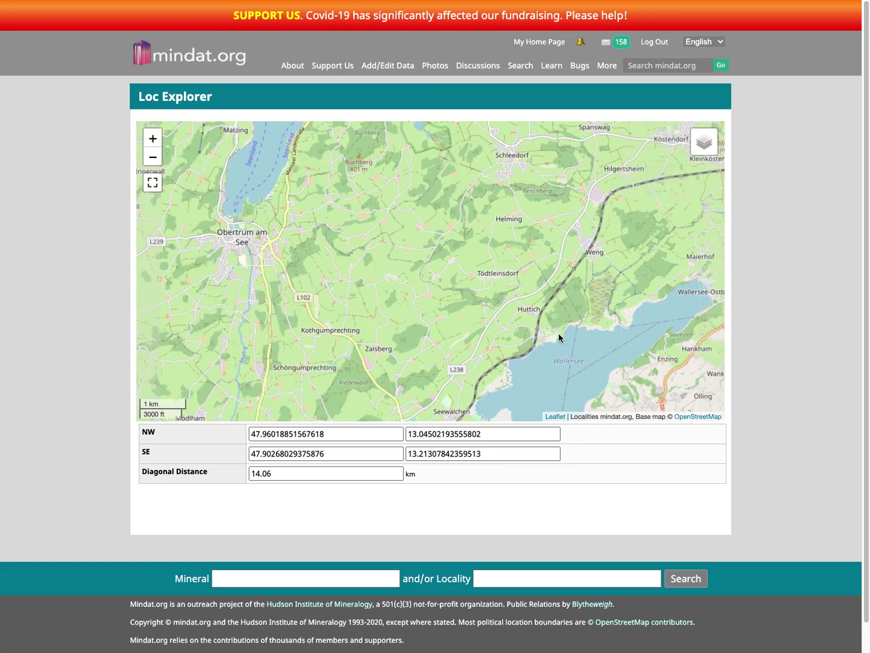
pyautogui.scroll(-3, 591, 343)
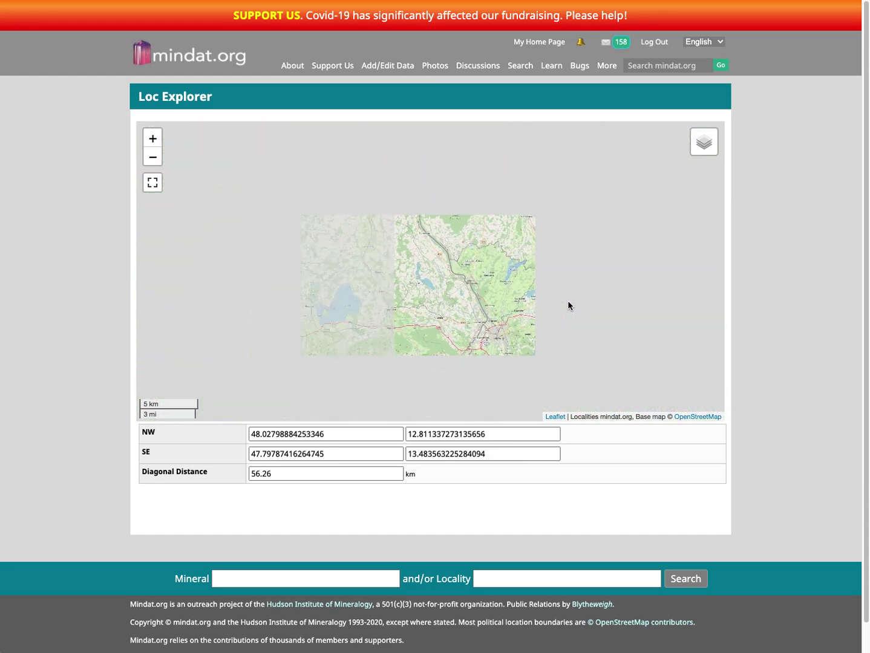
pyautogui.moveTo(591, 313); pyautogui.dragTo(566, 295)
pyautogui.scroll(2, 569, 294)
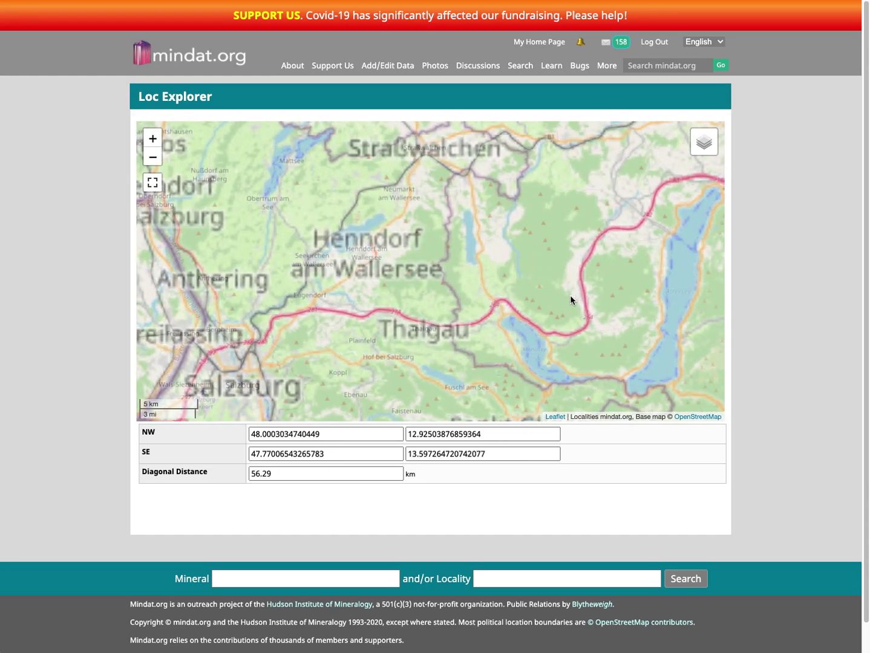
pyautogui.moveTo(244, 223); pyautogui.dragTo(50, 247)
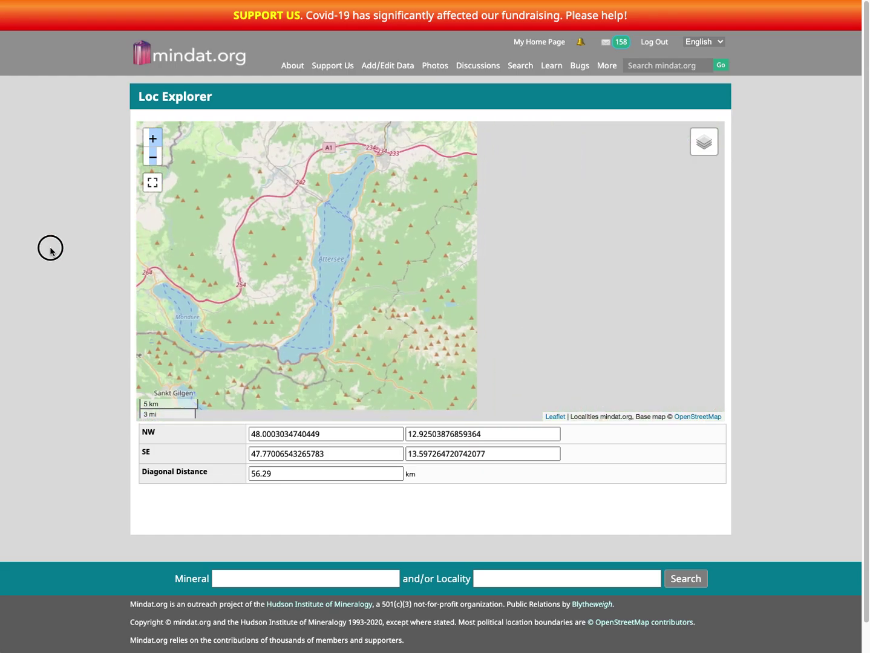
pyautogui.scroll(-2, 547, 293)
pyautogui.moveTo(553, 300); pyautogui.dragTo(281, 271)
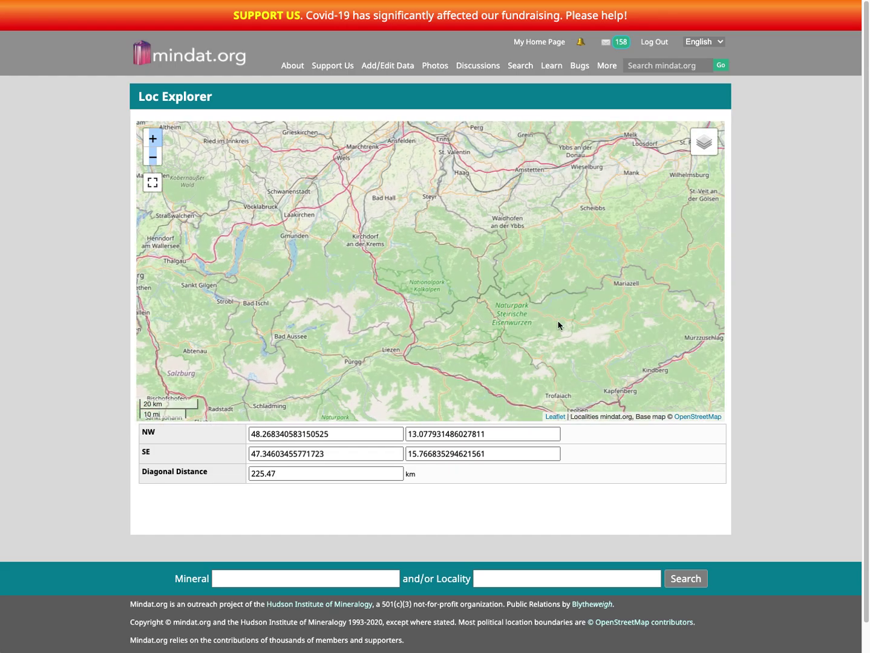
pyautogui.moveTo(559, 324); pyautogui.dragTo(273, 368)
pyautogui.scroll(-1, 429, 304)
# - Add the FreeMapSK overlay, zoom into Chrenovec-Brusno near Prievidza, and fade it to zero
pyautogui.moveTo(686, 175)
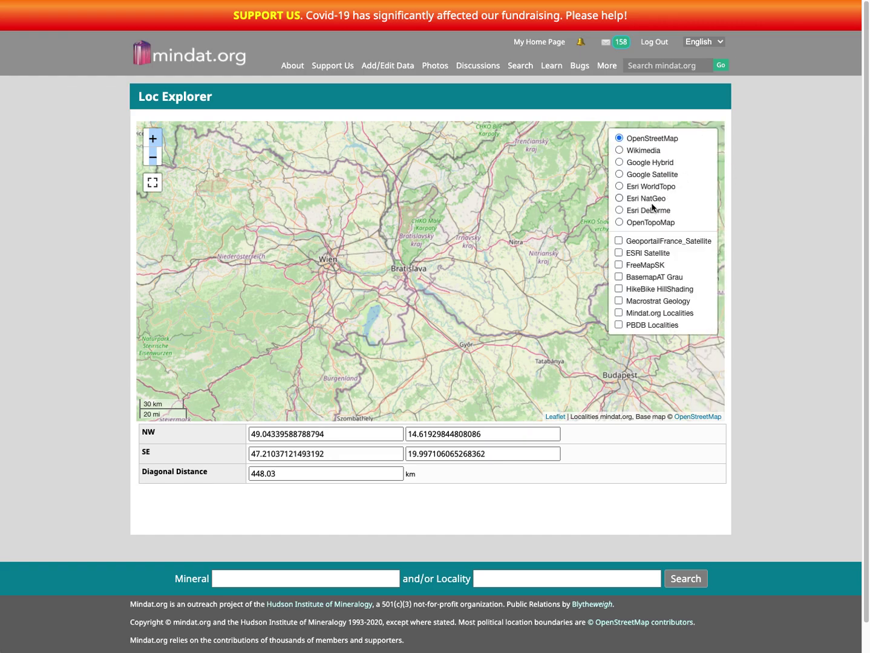
pyautogui.click(619, 265)
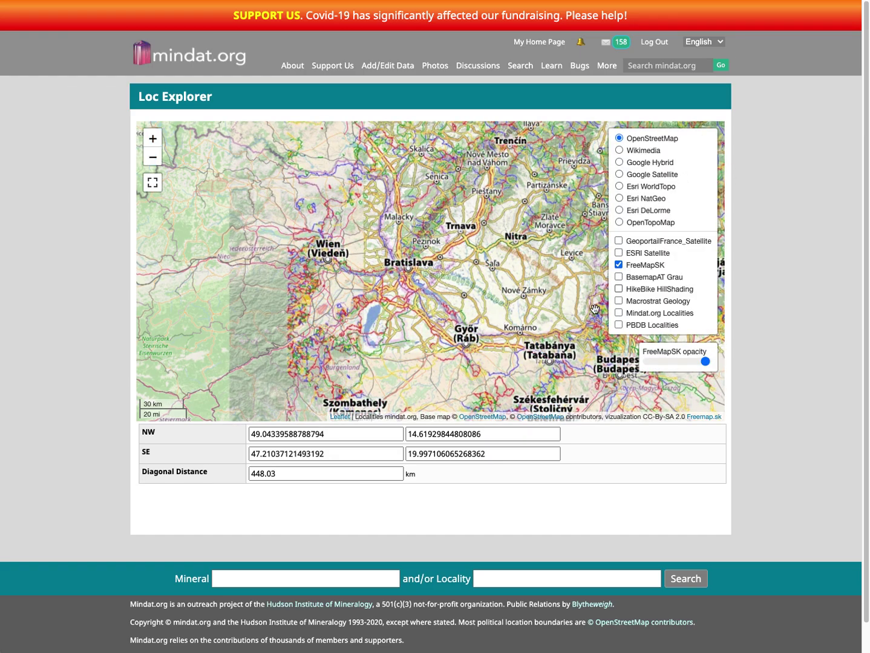
pyautogui.moveTo(568, 284); pyautogui.dragTo(531, 348)
pyautogui.scroll(1, 541, 242)
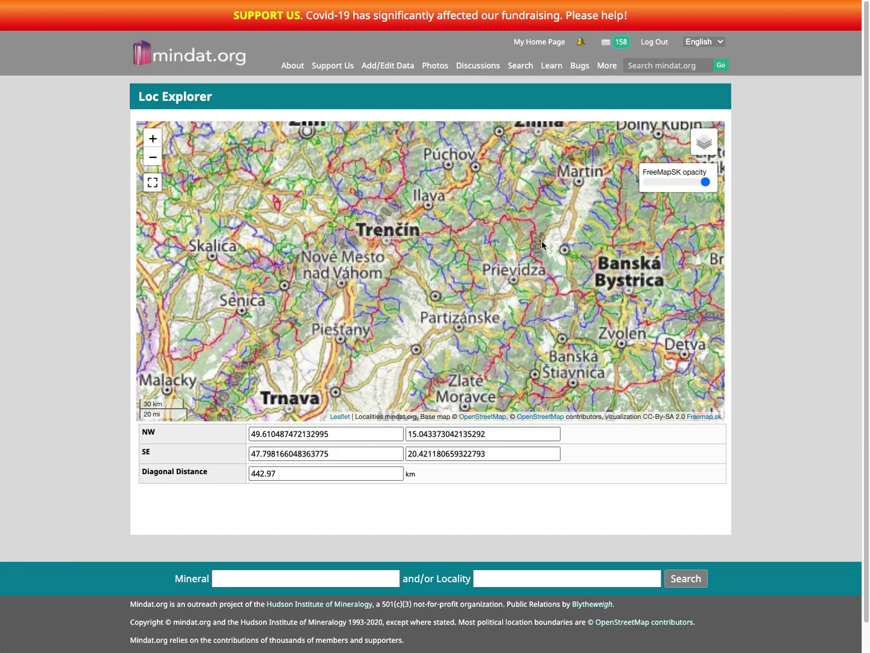
pyautogui.scroll(4, 541, 243)
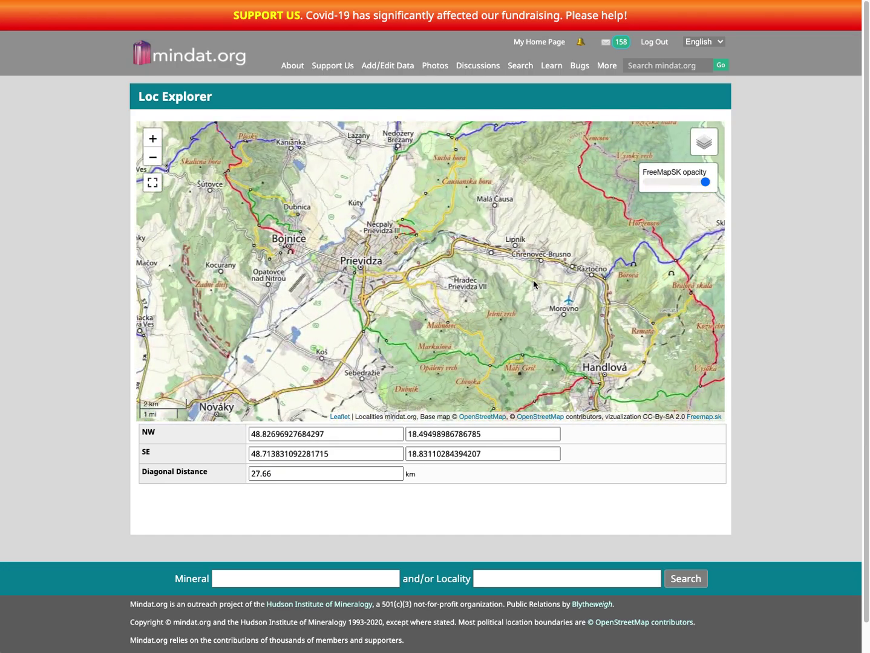
pyautogui.scroll(2, 533, 280)
pyautogui.moveTo(666, 168); pyautogui.dragTo(659, 215)
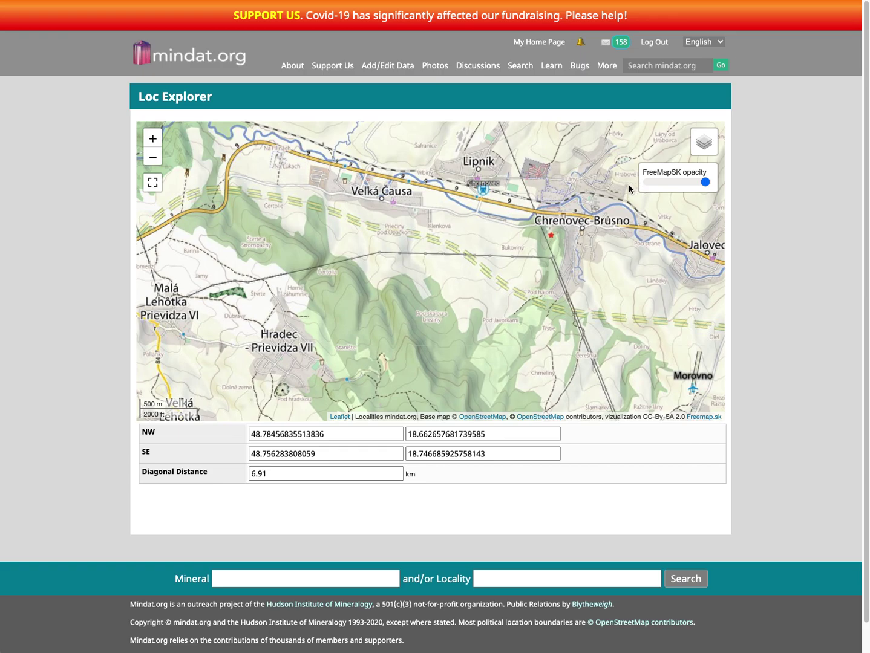
pyautogui.click(650, 182)
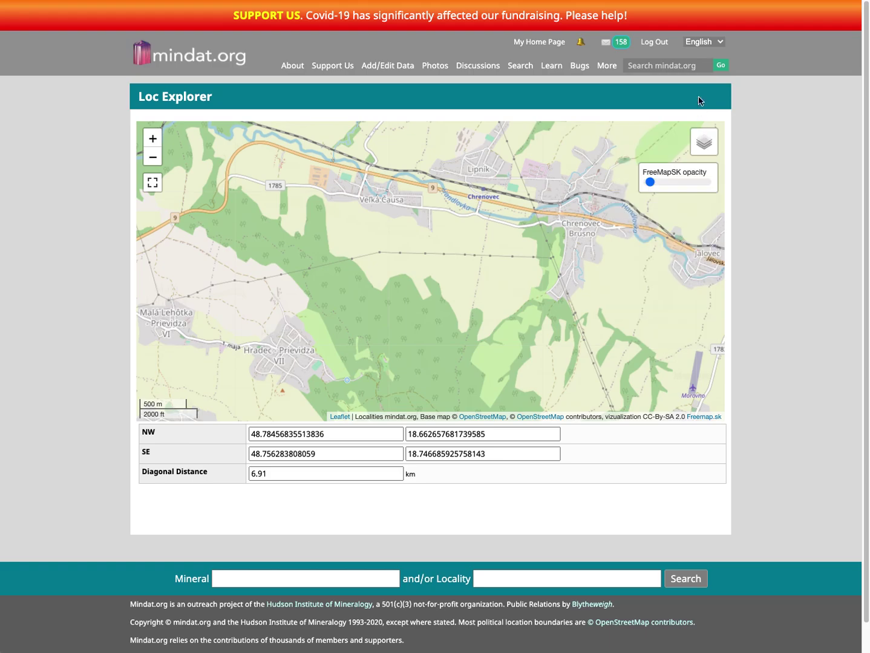
# - Zoom out to 13.83 km and turn on GeoNames, Mindat.org Localities and PBDB Localities markers
pyautogui.moveTo(705, 151)
pyautogui.scroll(-2, 384, 245)
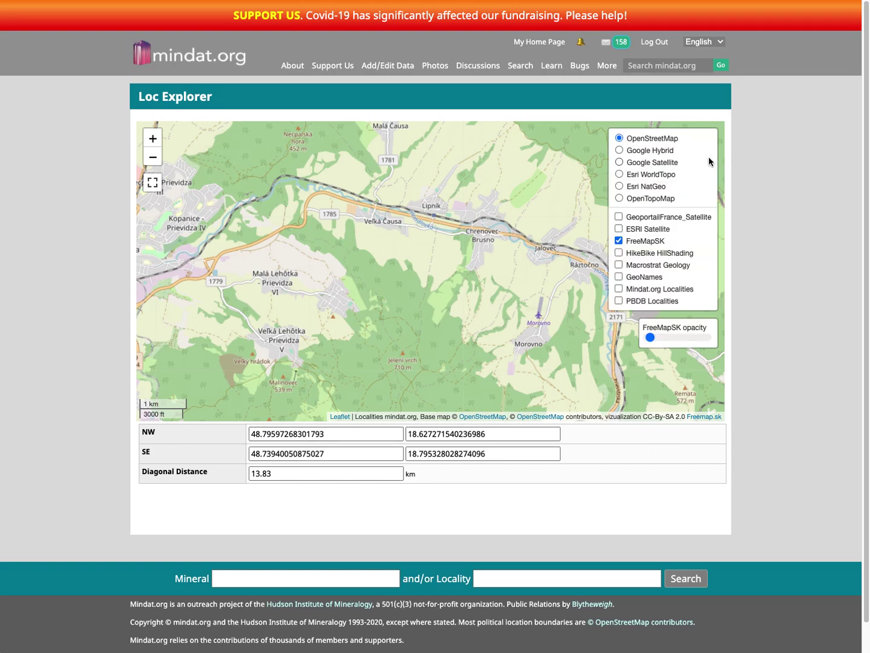
pyautogui.click(657, 277)
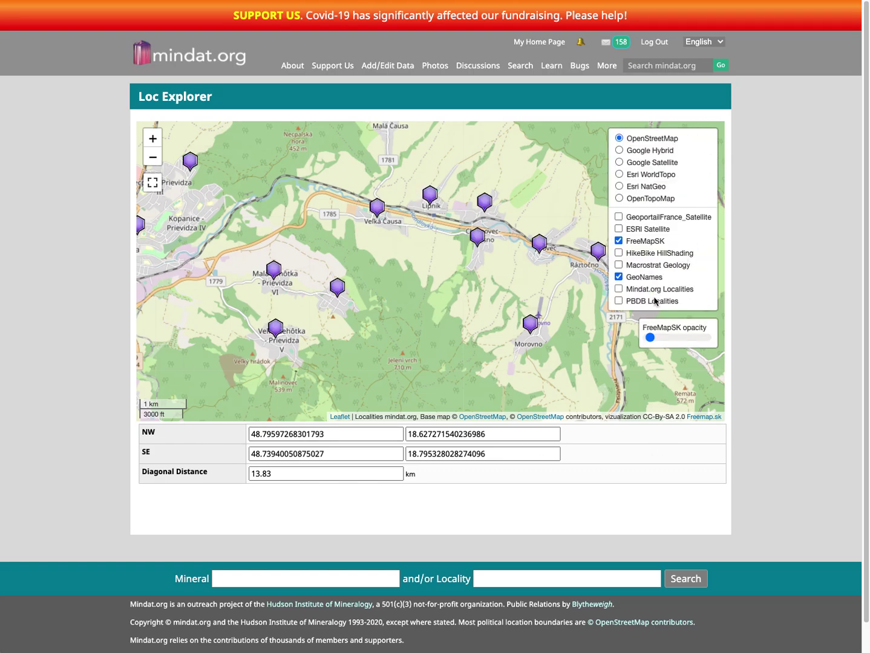
pyautogui.click(654, 289)
pyautogui.click(653, 301)
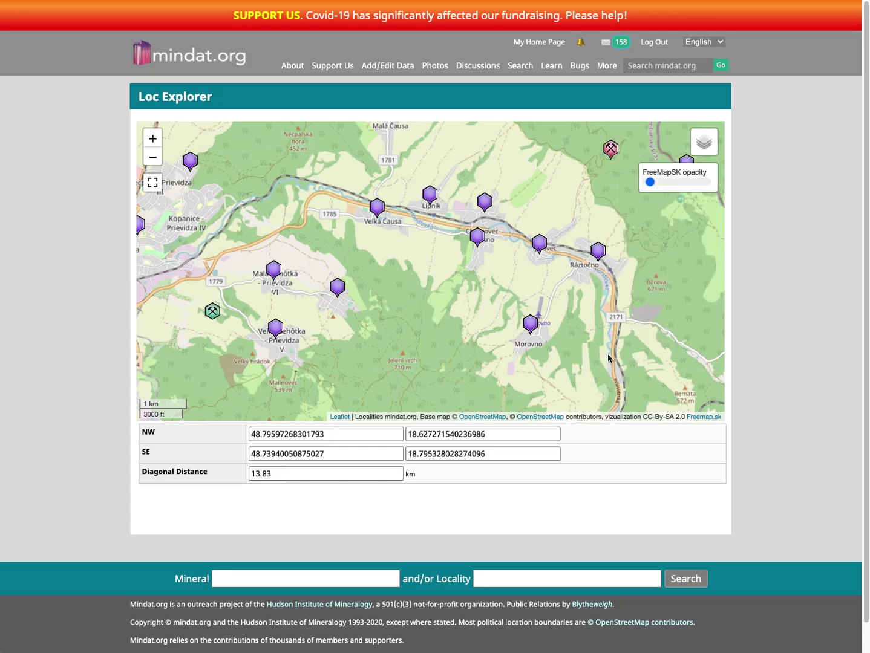